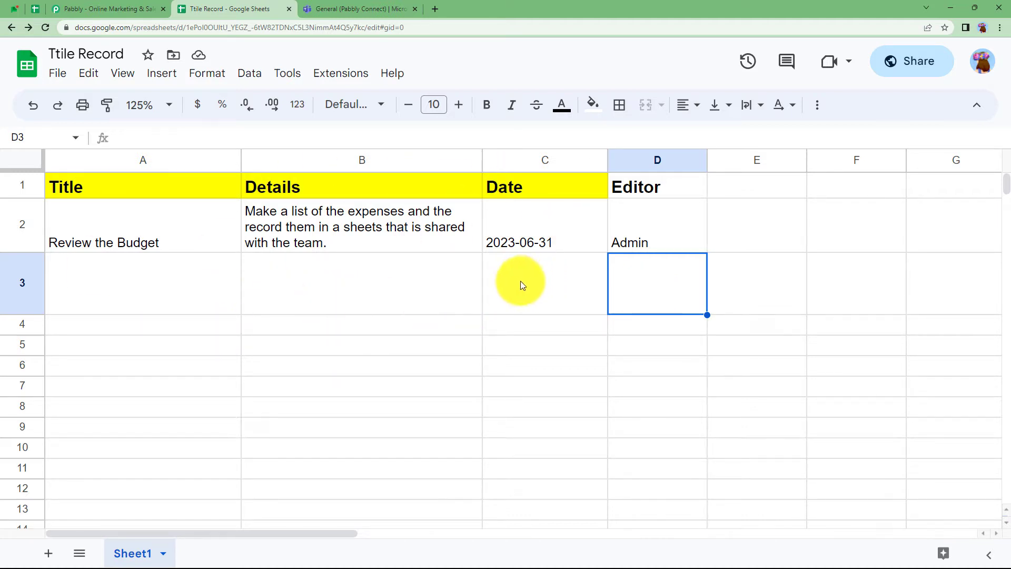
Examine the empty Title, Details and Editor cells in row 3 and the posts in the Teams General channel
left_click(115, 294)
left_click(266, 311)
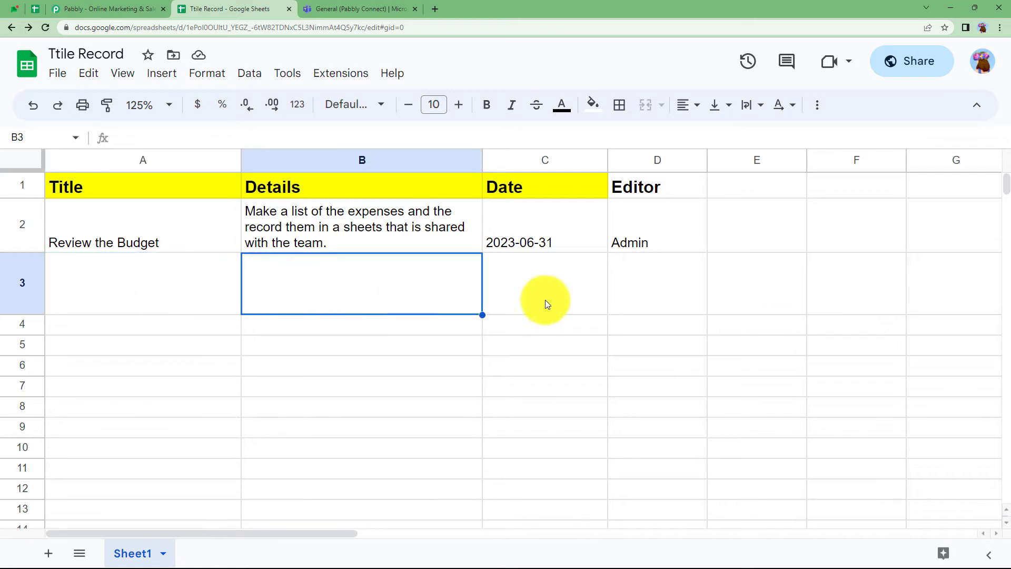
left_click(655, 300)
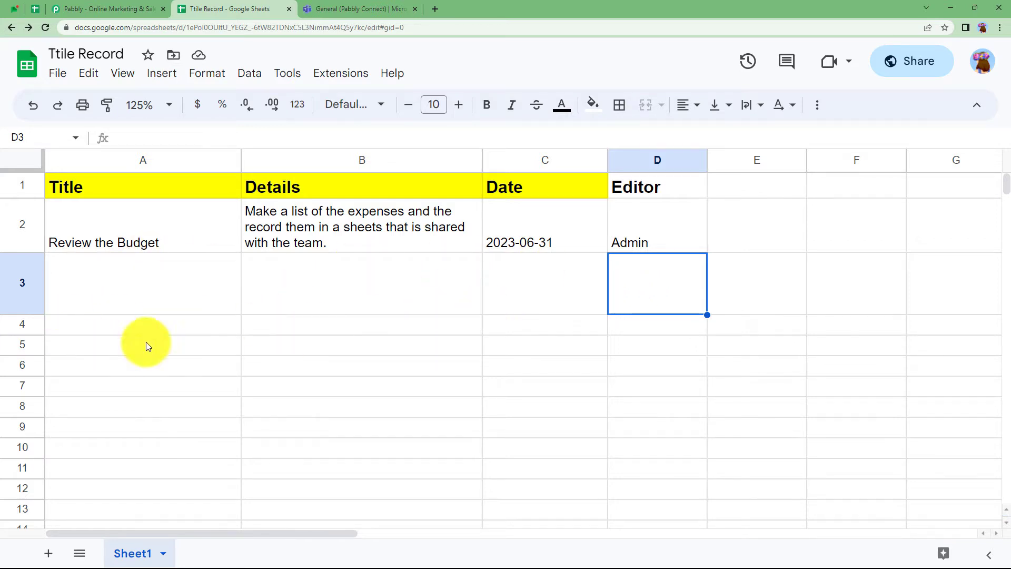
left_click(306, 9)
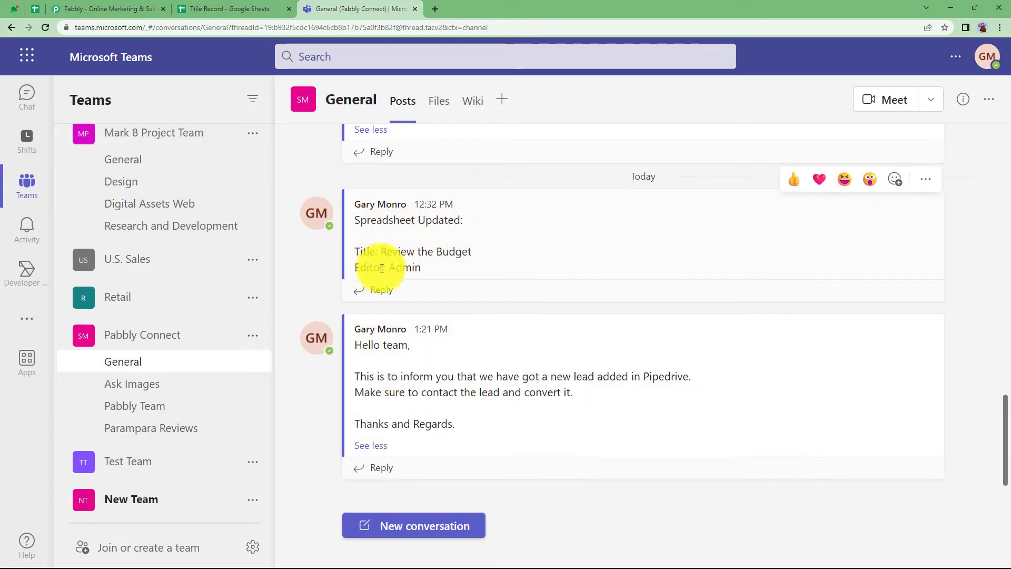
Sign in on the Pabbly website and open Pabbly Connect from the list of apps
left_click(124, 9)
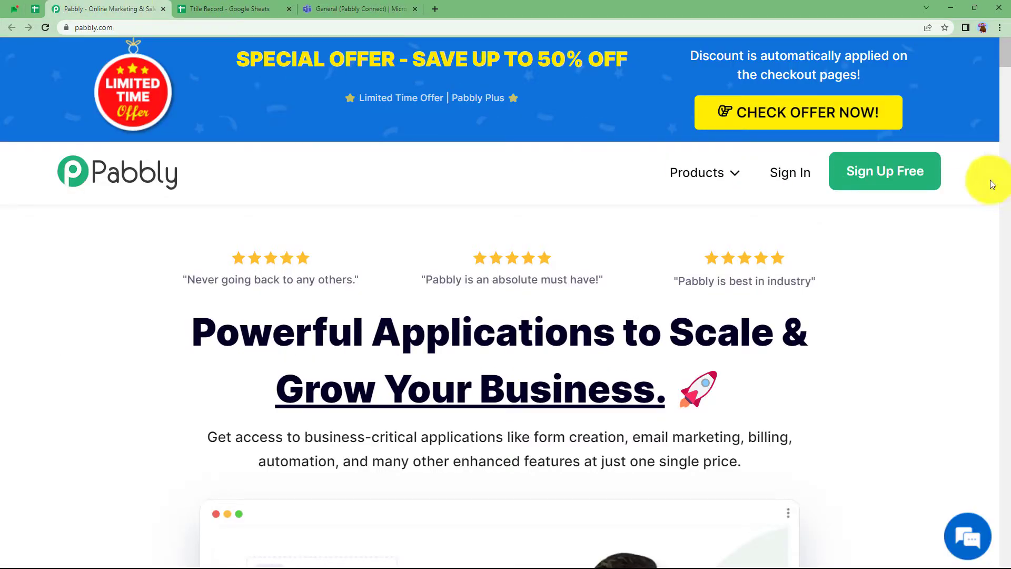
left_click(785, 179)
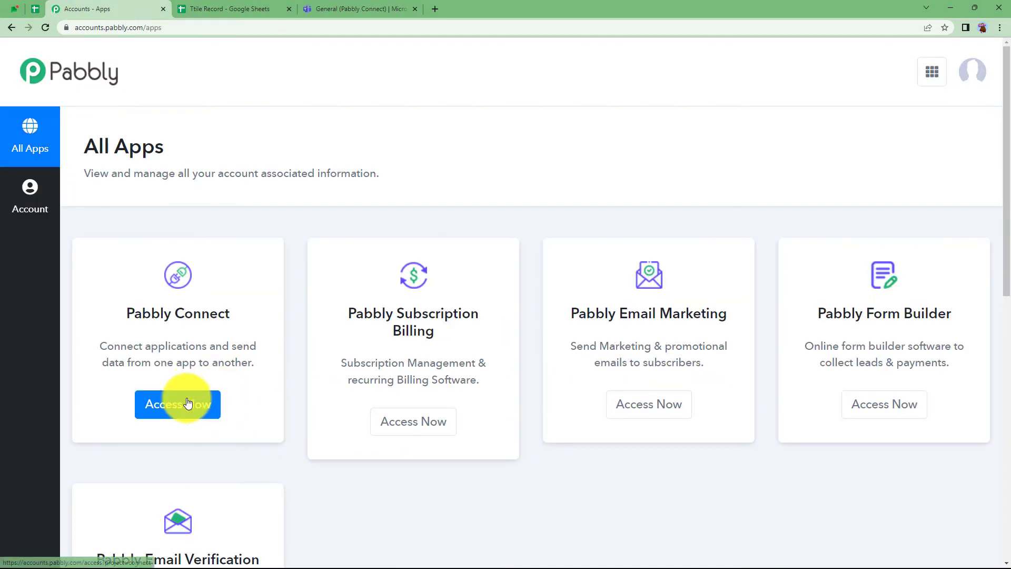
scroll(326, 415, "down", 5)
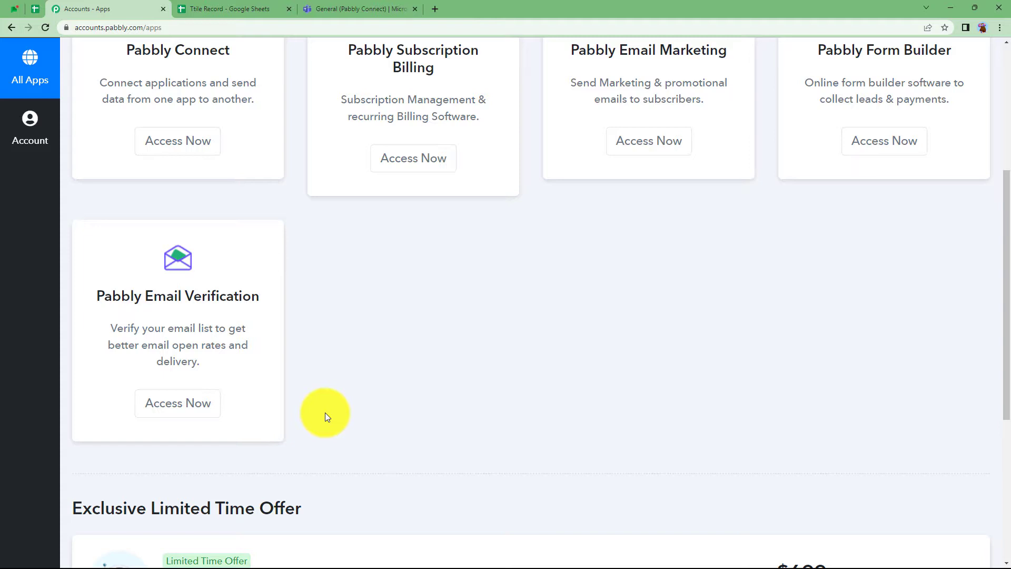
scroll(326, 415, "up", 5)
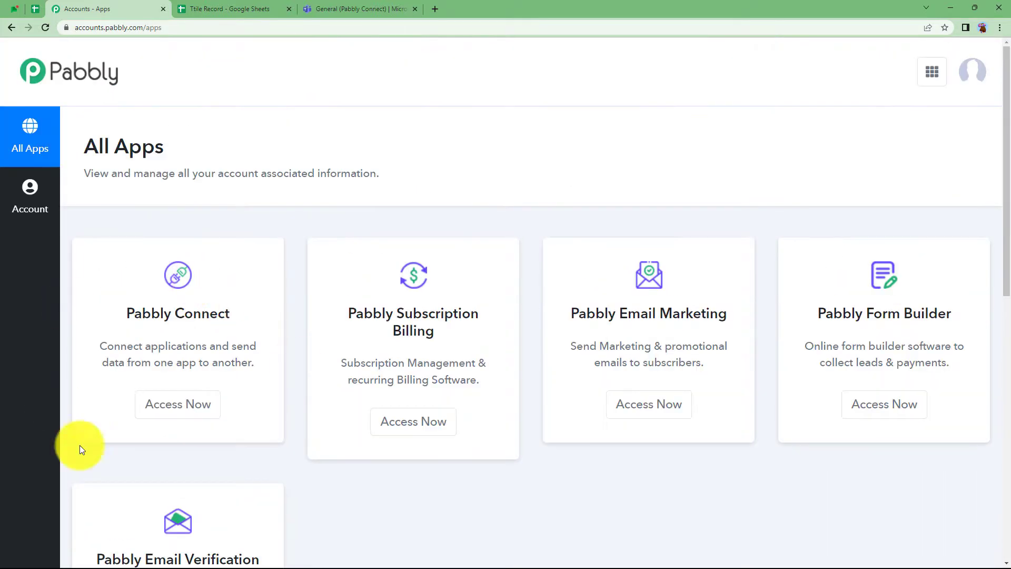
scroll(206, 349, "down", 3)
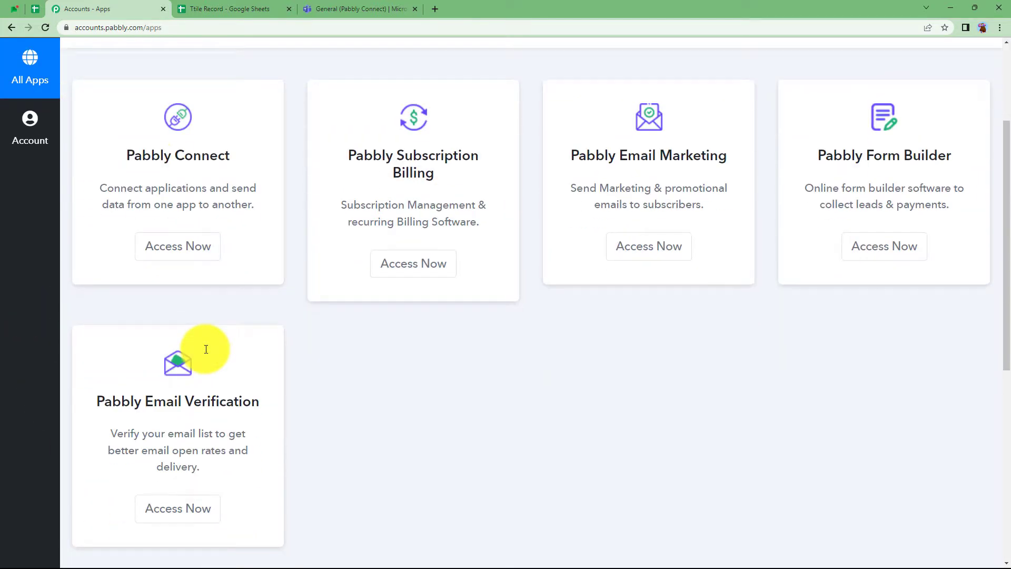
left_click(183, 240)
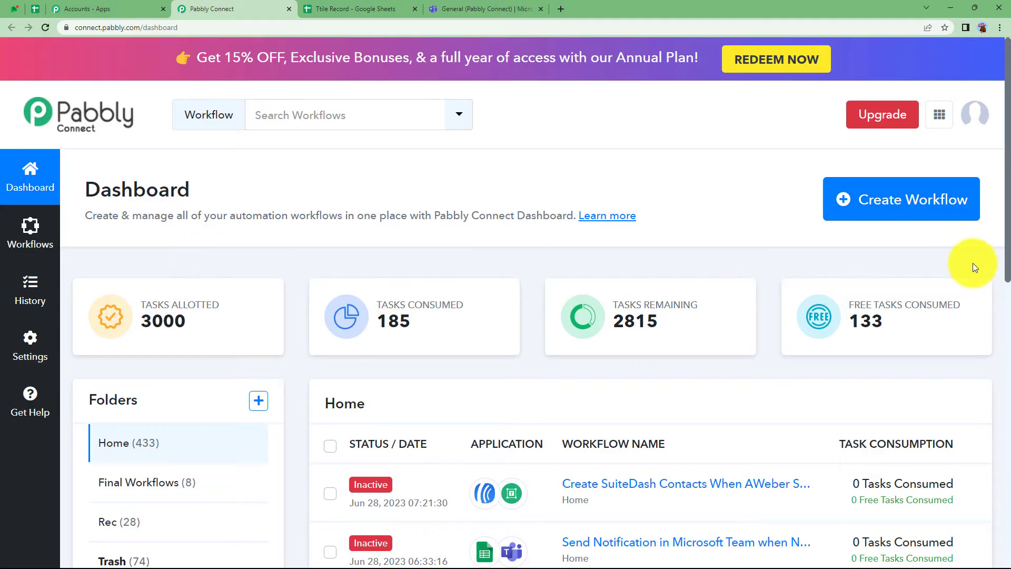
Create a workflow named "Send Notifications in Microsoft Teams for New Row In Google Sheets"
left_click(950, 211)
left_click(509, 321)
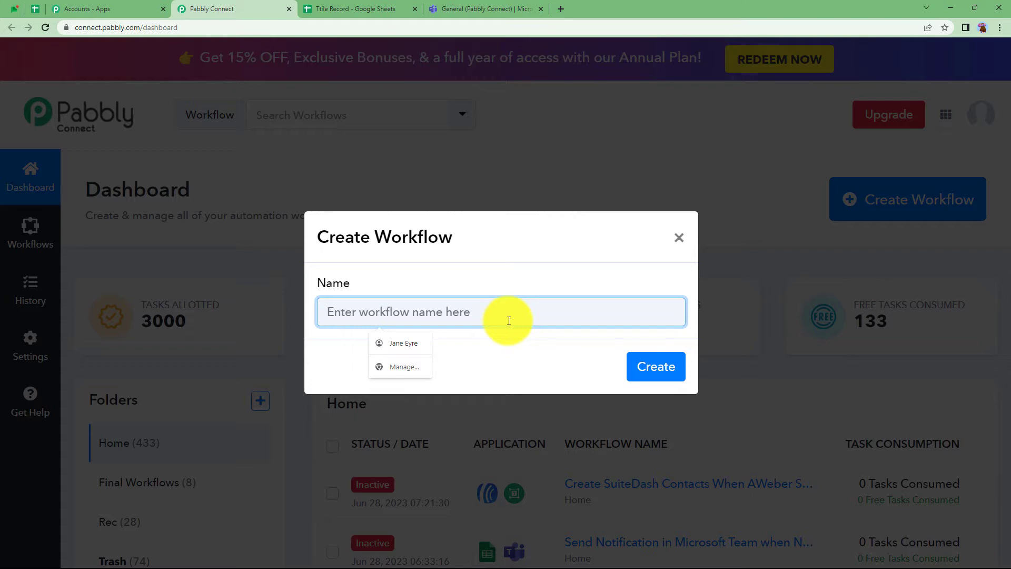
type("Send Notifications in Mi")
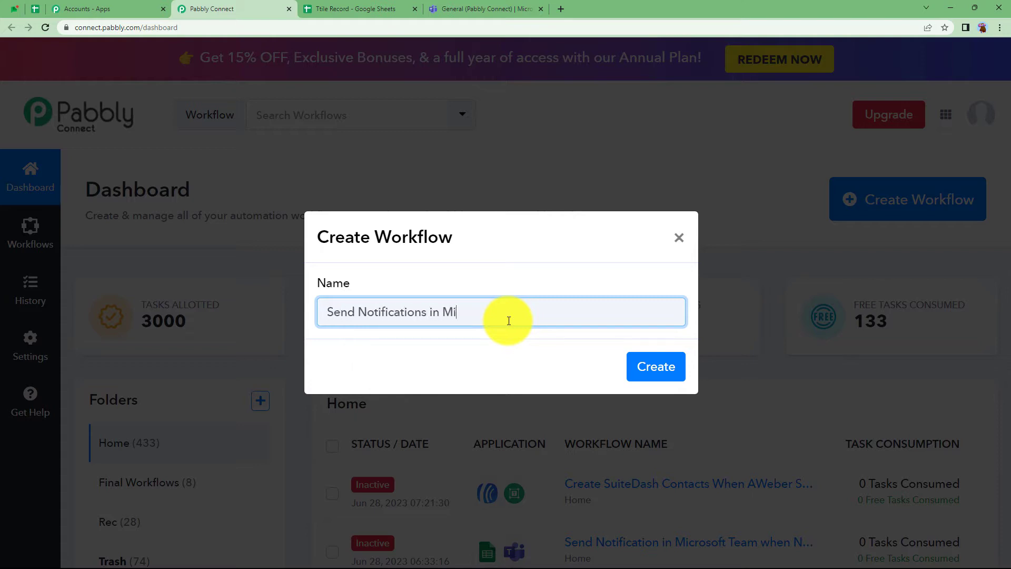
type("or New Row In Google Sheets")
left_click(638, 367)
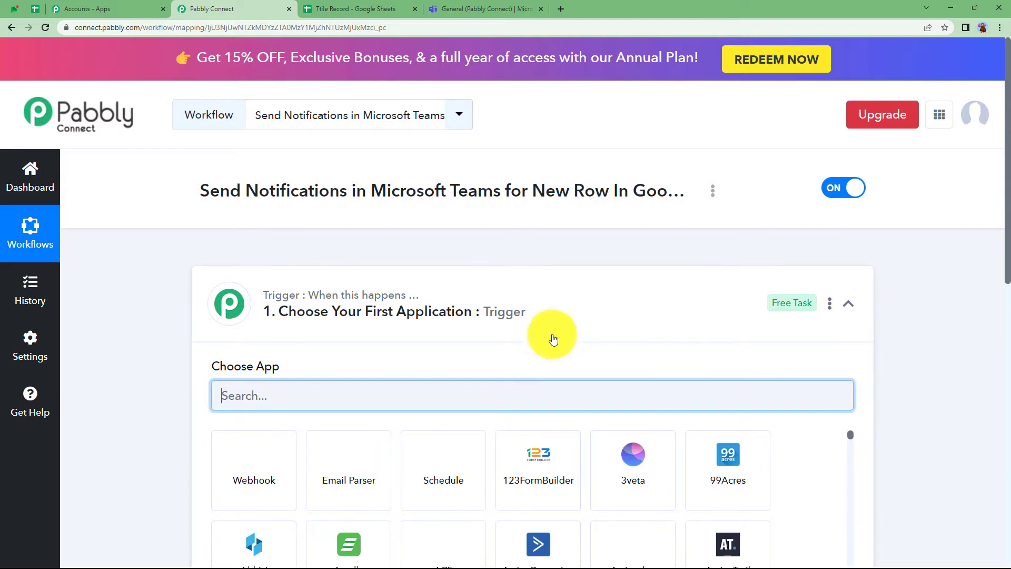
Review the workflow's trigger and action steps alongside the Teams channel posts and the spreadsheet
left_click(542, 323)
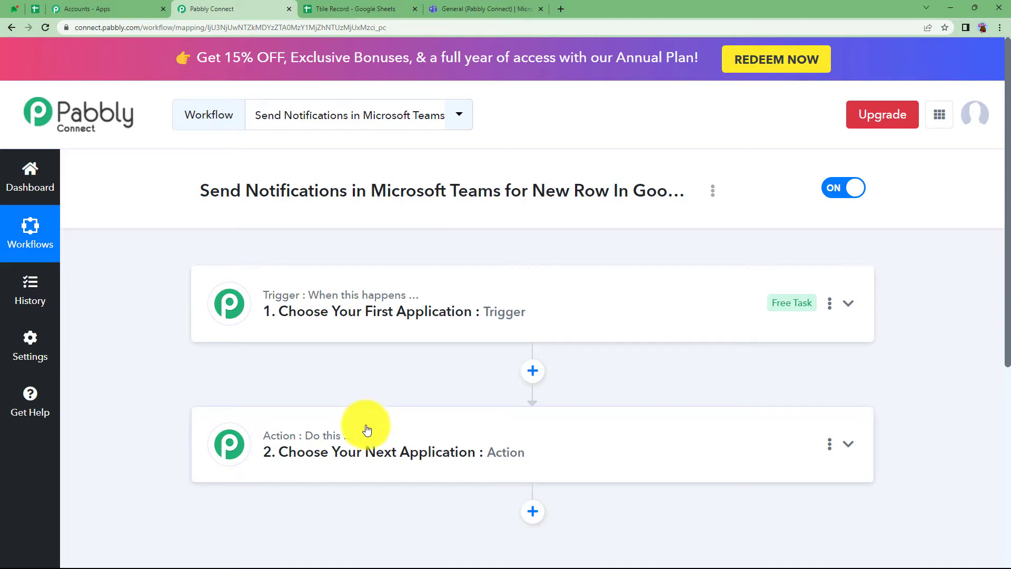
left_click(467, 9)
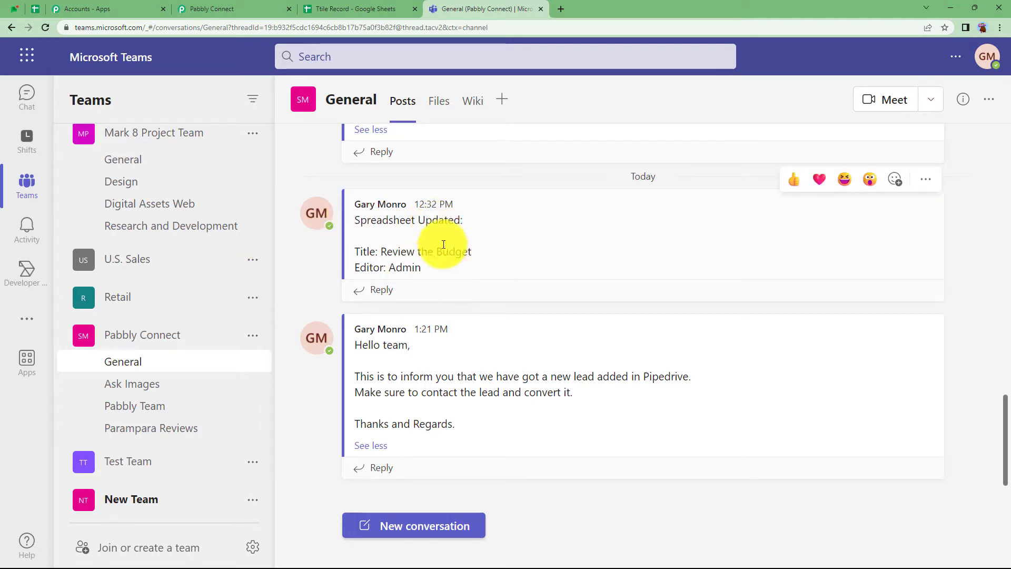
left_click(356, 7)
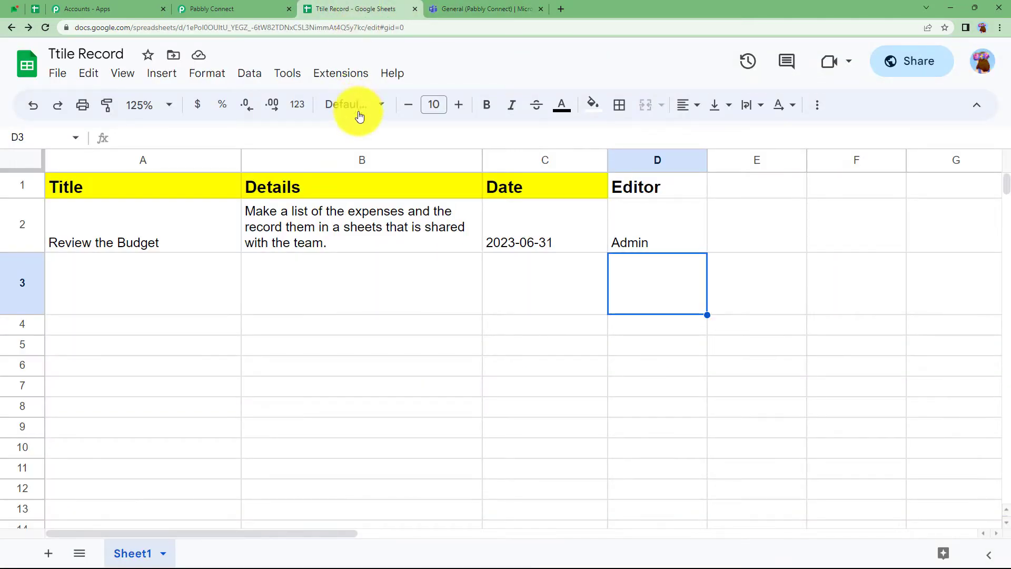
left_click(256, 6)
left_click(306, 277)
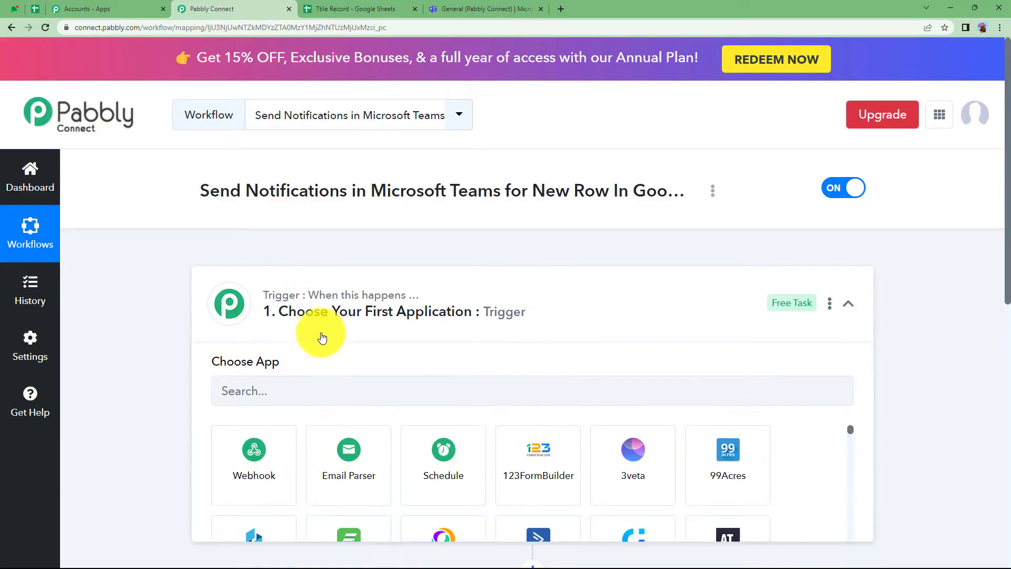
left_click(324, 386)
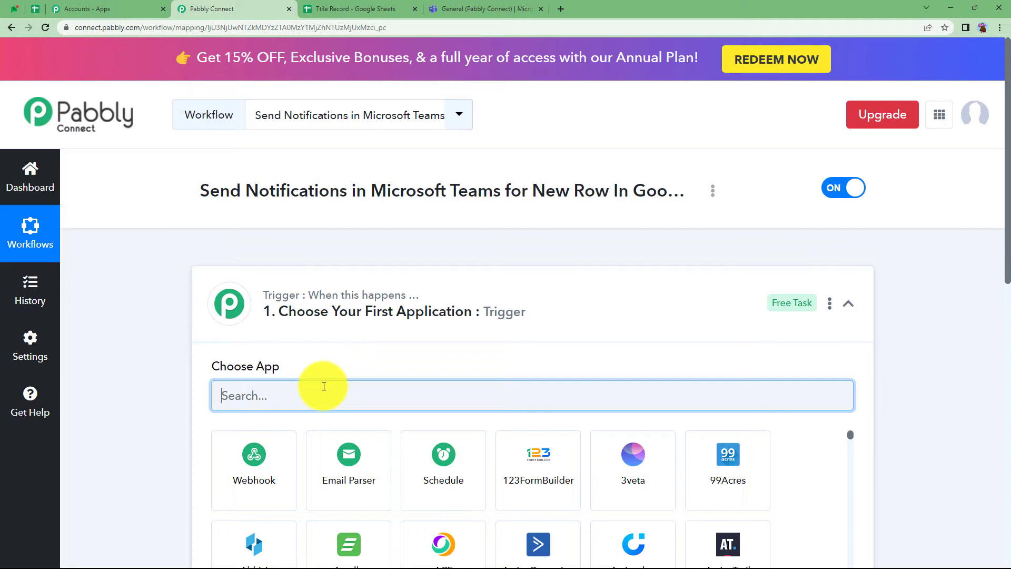
left_click(346, 310)
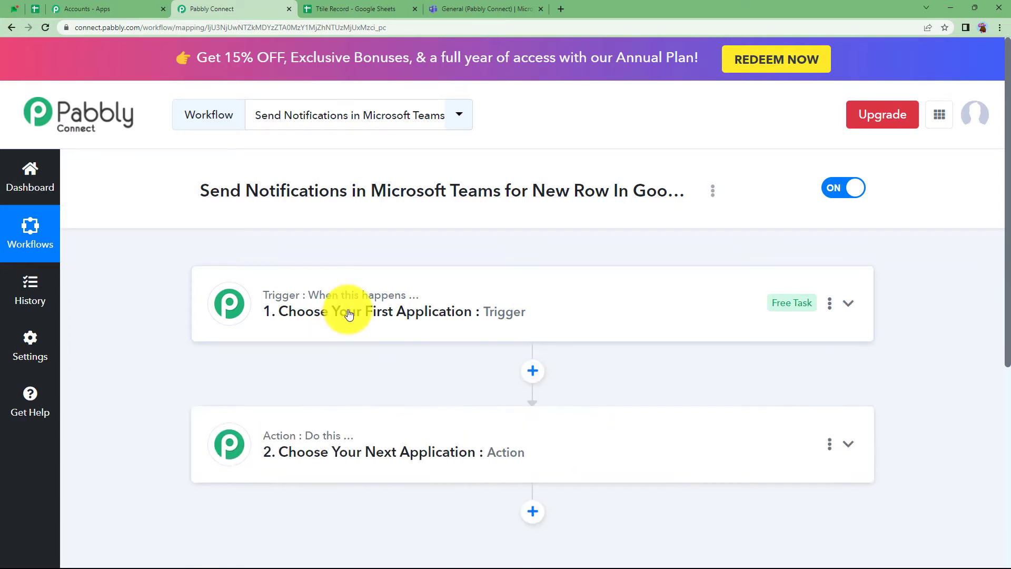
left_click(354, 437)
Search the trigger apps for "google she" and choose Google Sheets as the workflow's trigger application
left_click(319, 308)
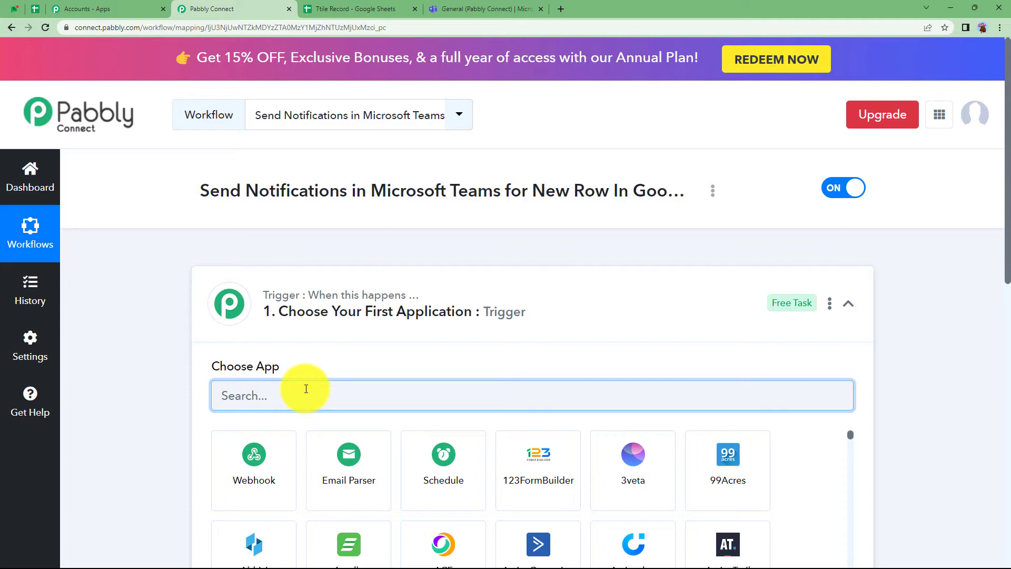
type("goo")
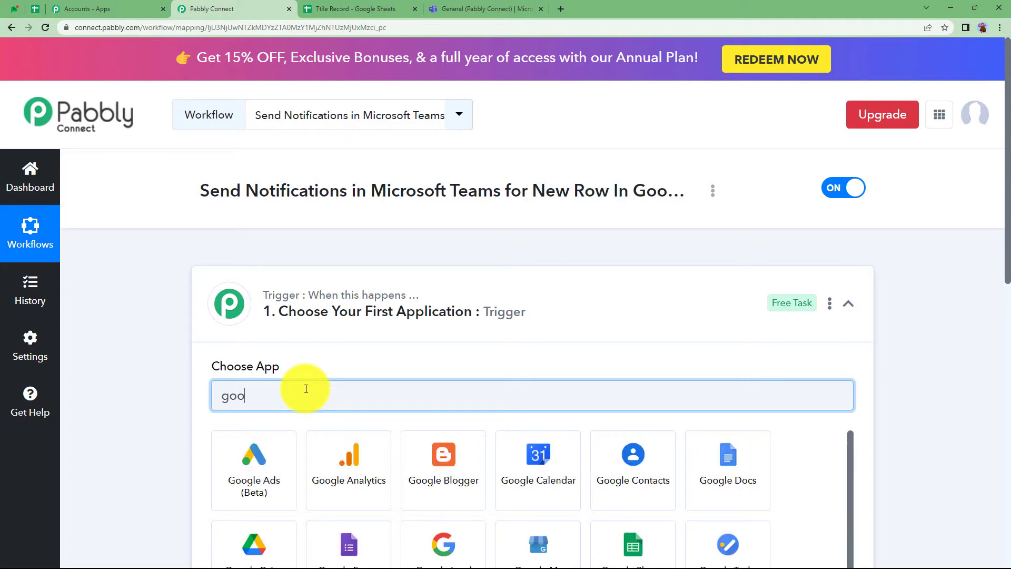
type("gle she")
left_click(266, 466)
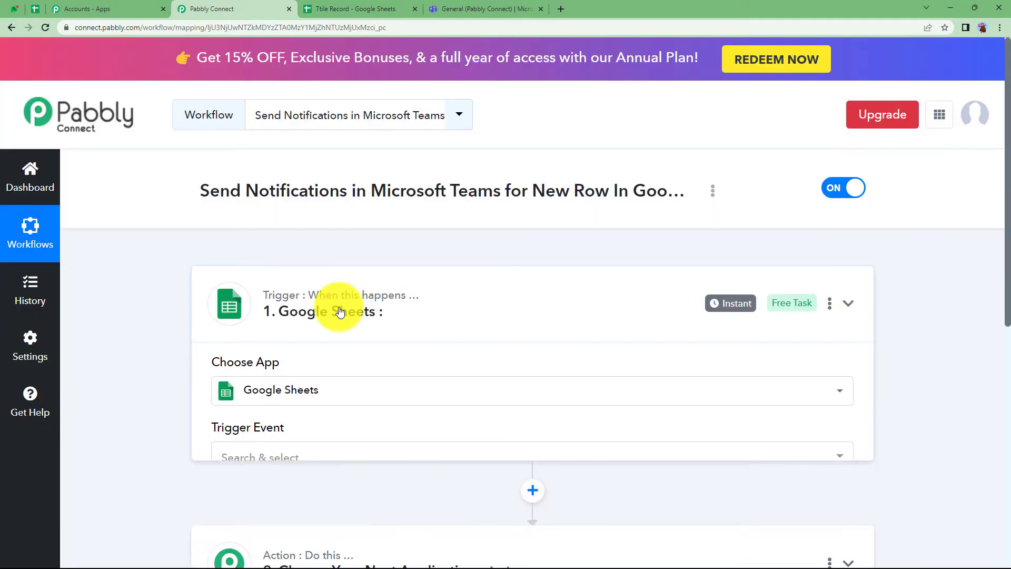
left_click(339, 311)
Search the action apps for "microso" and choose Microsoft Teams as the workflow's action application
left_click(311, 433)
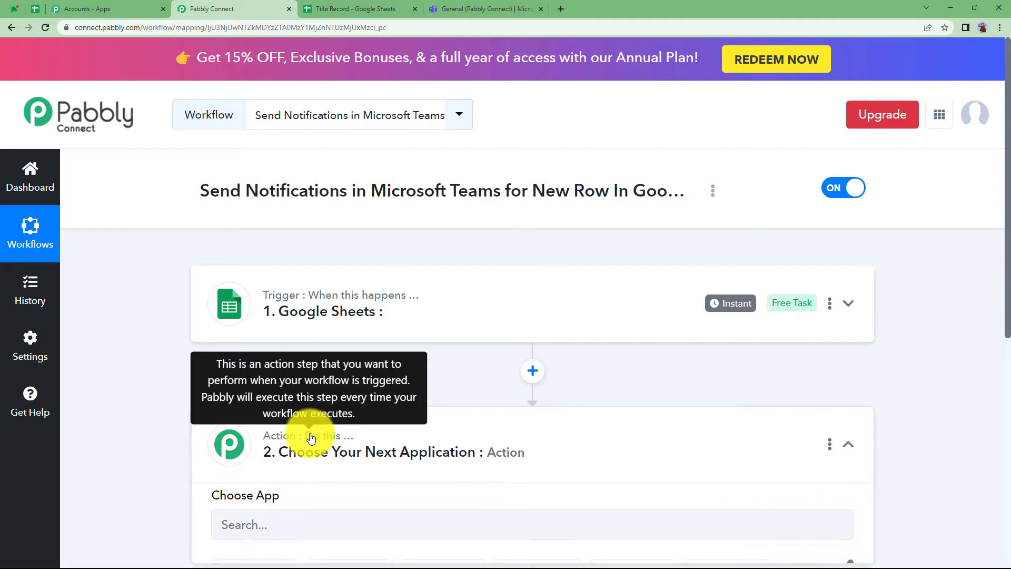
scroll(312, 429, "down", 3)
left_click(305, 384)
type("microso")
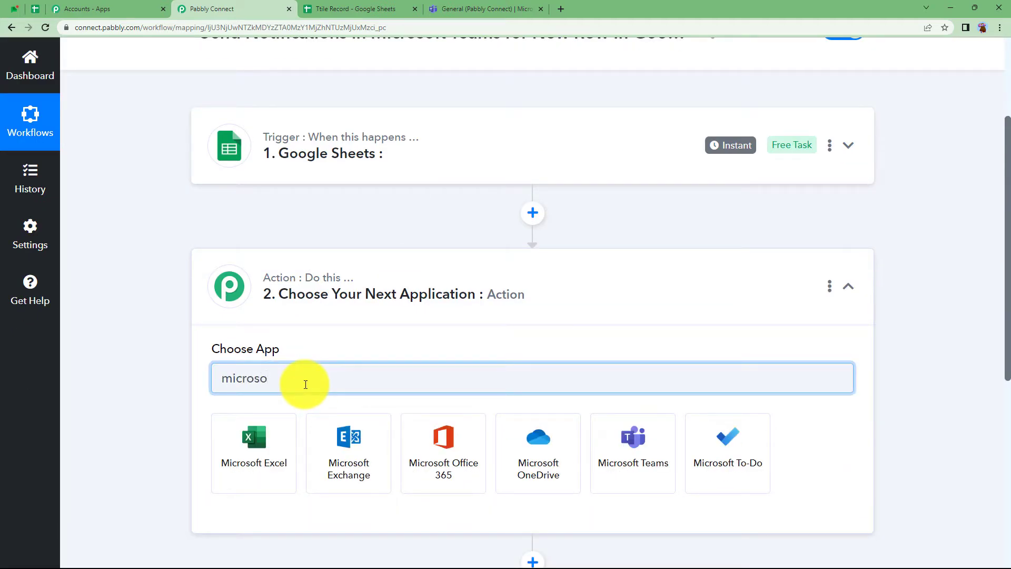
left_click(637, 461)
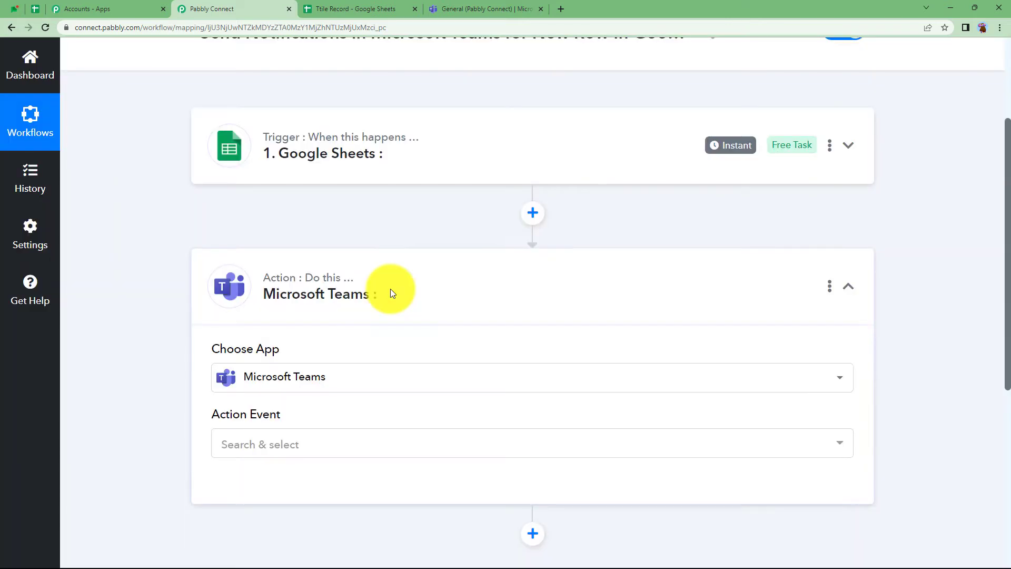
left_click(390, 289)
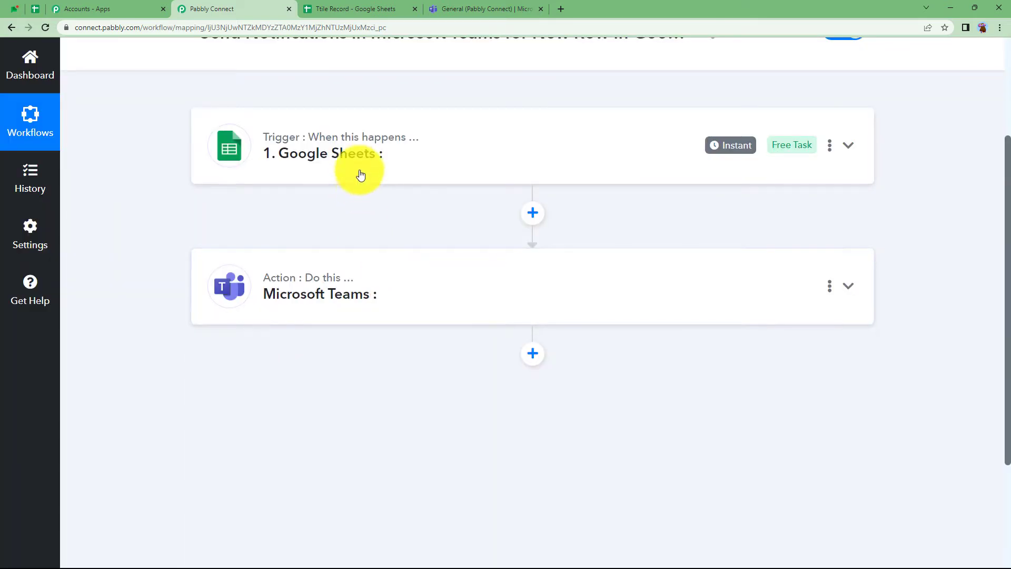
Set the Google Sheets trigger event to New or Updated Spreadsheet Row
left_click(360, 175)
left_click(332, 305)
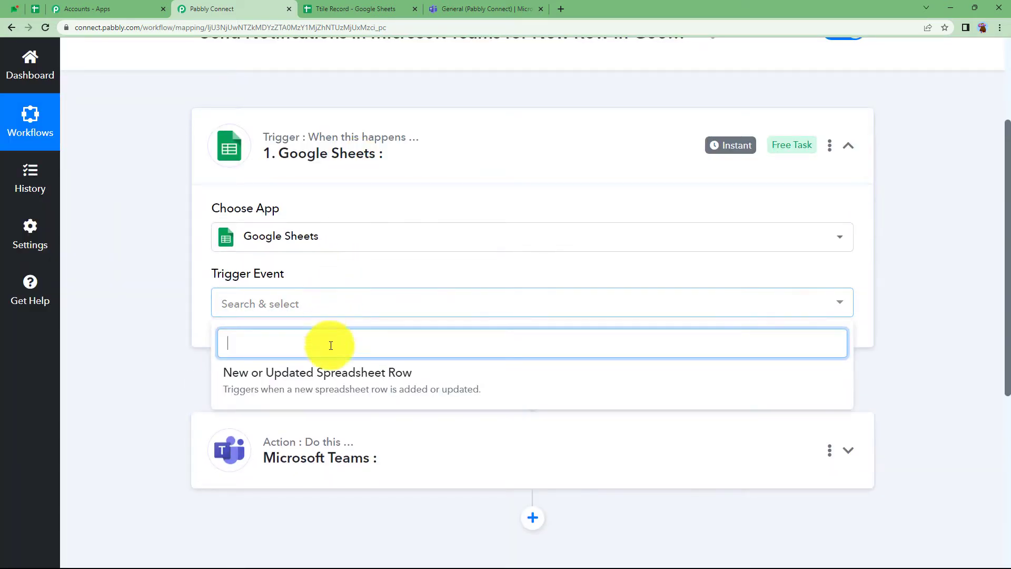
left_click(309, 384)
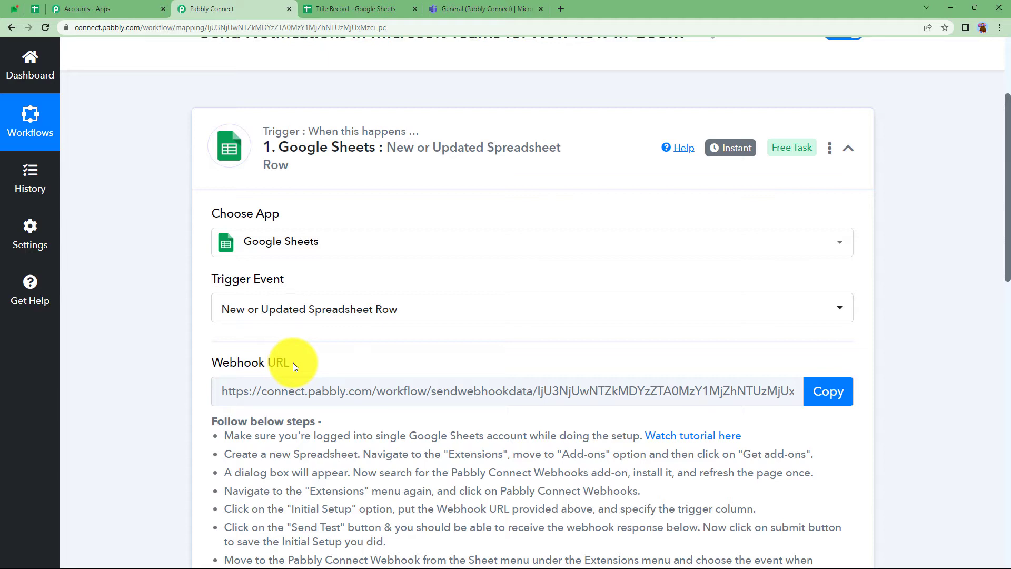
Read the webhook URL section and its setup instructions in the Google Sheets trigger, checking them against the spreadsheet
left_click(364, 9)
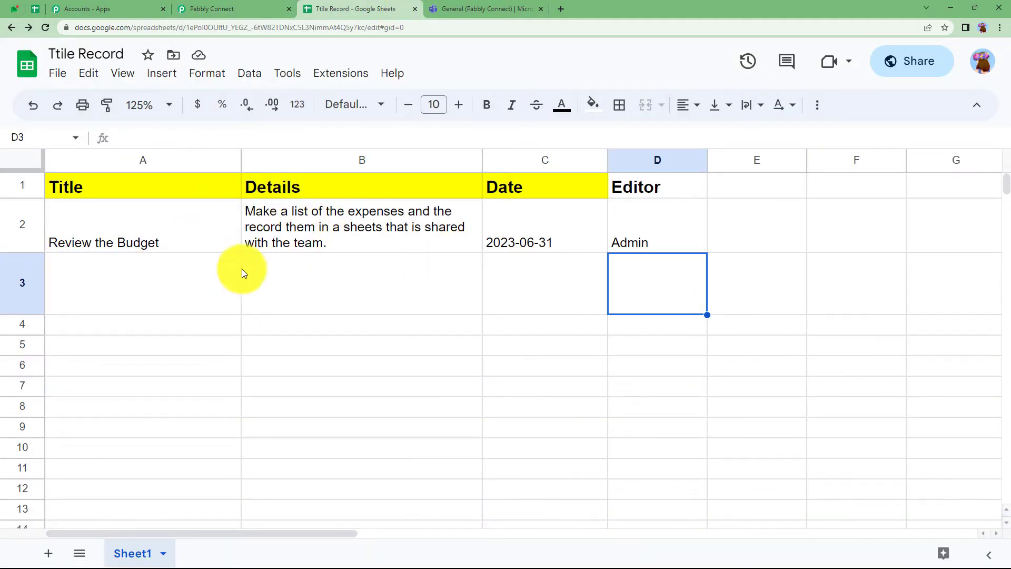
left_click(211, 9)
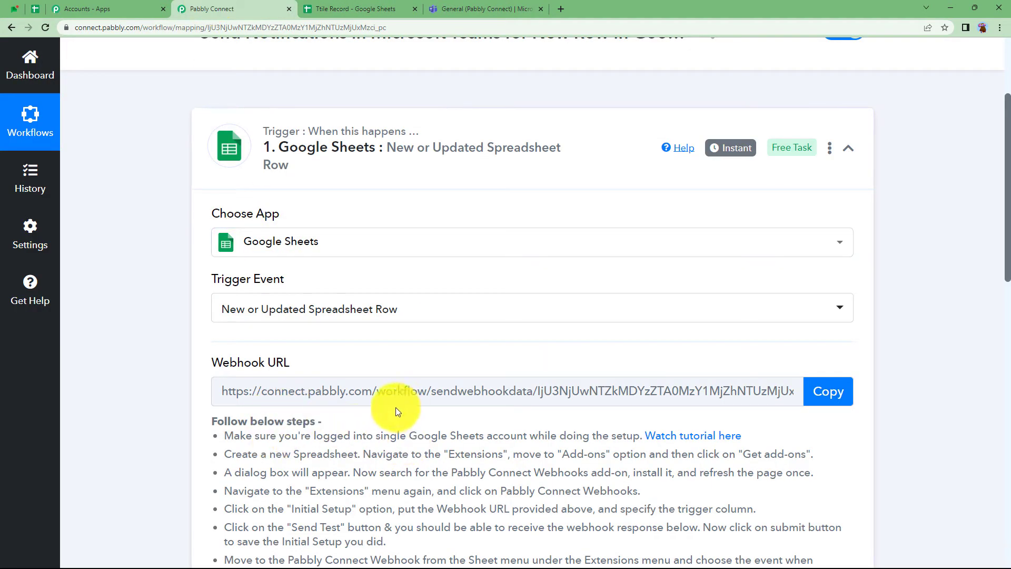
left_click(363, 8)
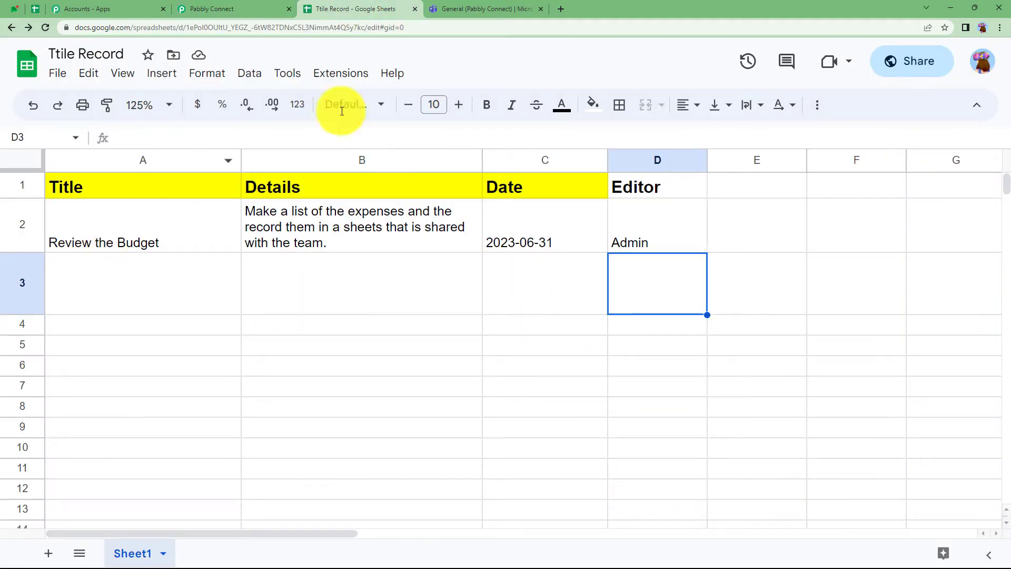
left_click(254, 12)
scroll(204, 315, "down", 10)
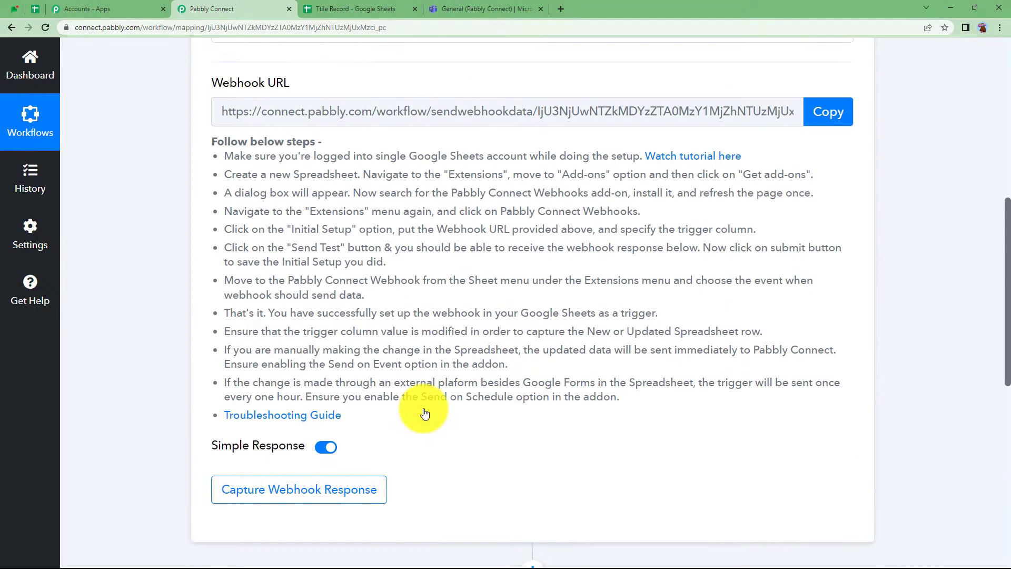
scroll(418, 402, "up", 5)
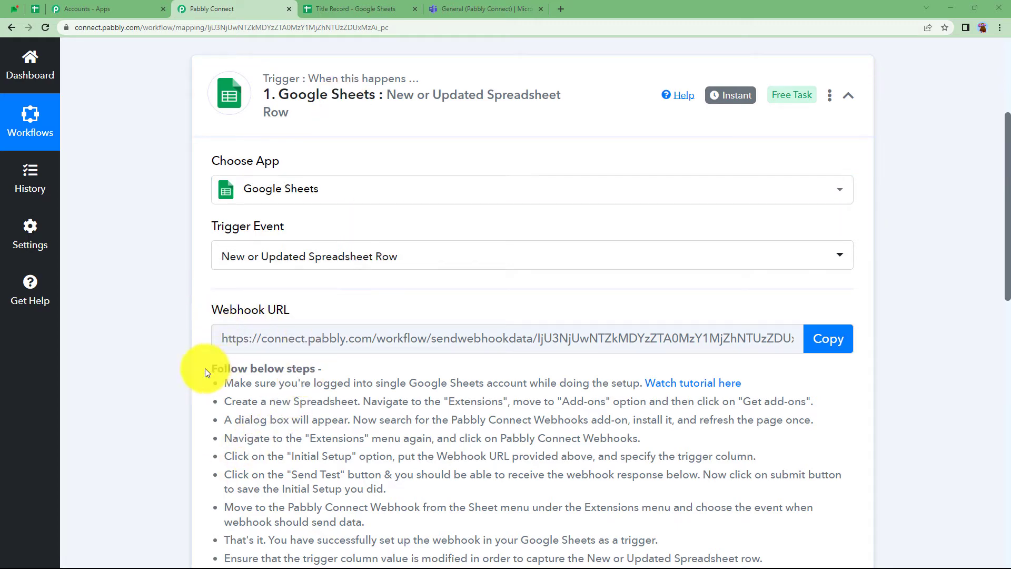
left_click_drag(206, 370, 382, 516)
scroll(172, 410, "down", 2)
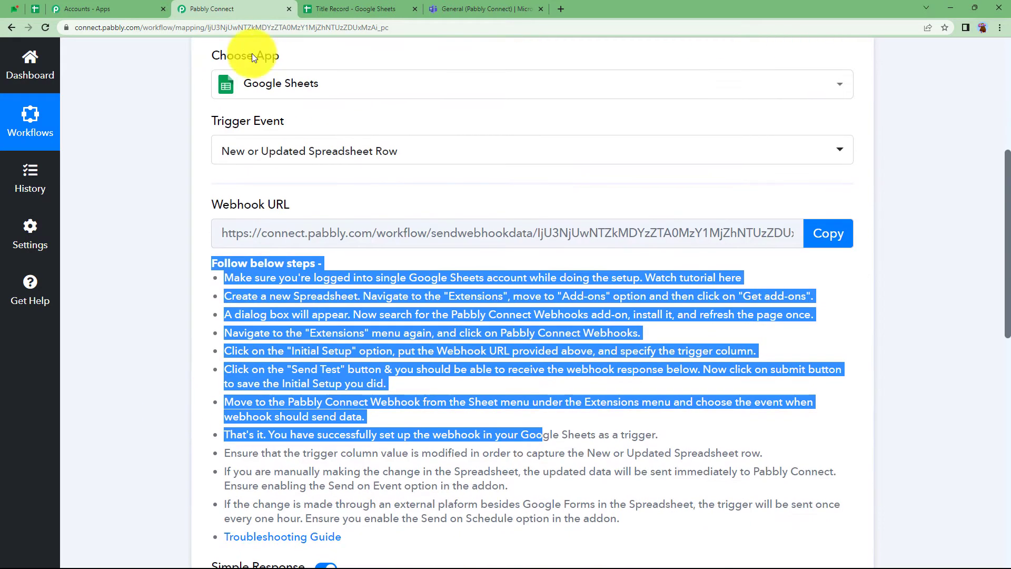
In the Title Record spreadsheet, search the add-on marketplace for "pabbly" and check the Pabbly Connect Webhooks add-on's installation status
left_click(342, 9)
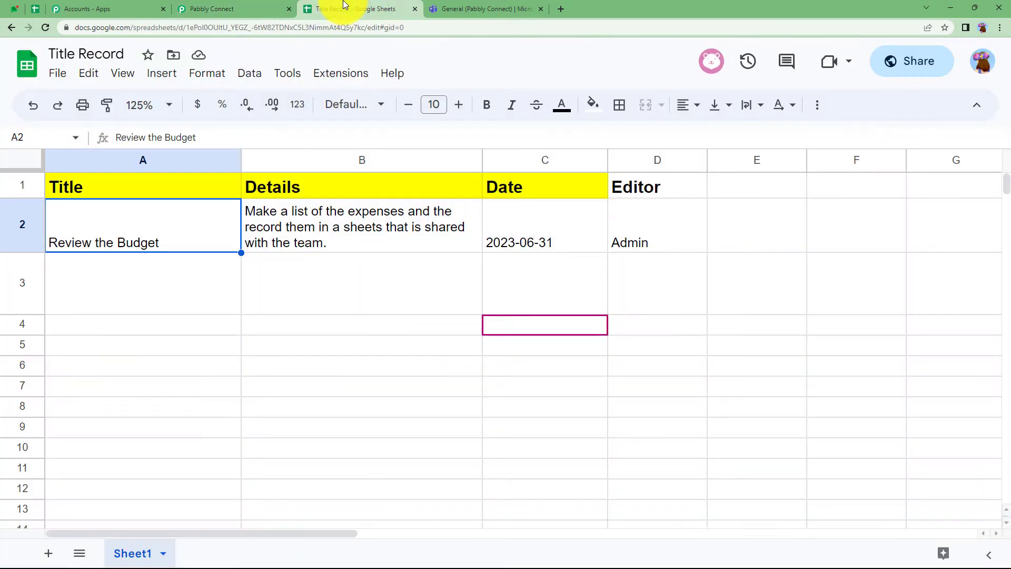
left_click(322, 72)
mouse_move(343, 102)
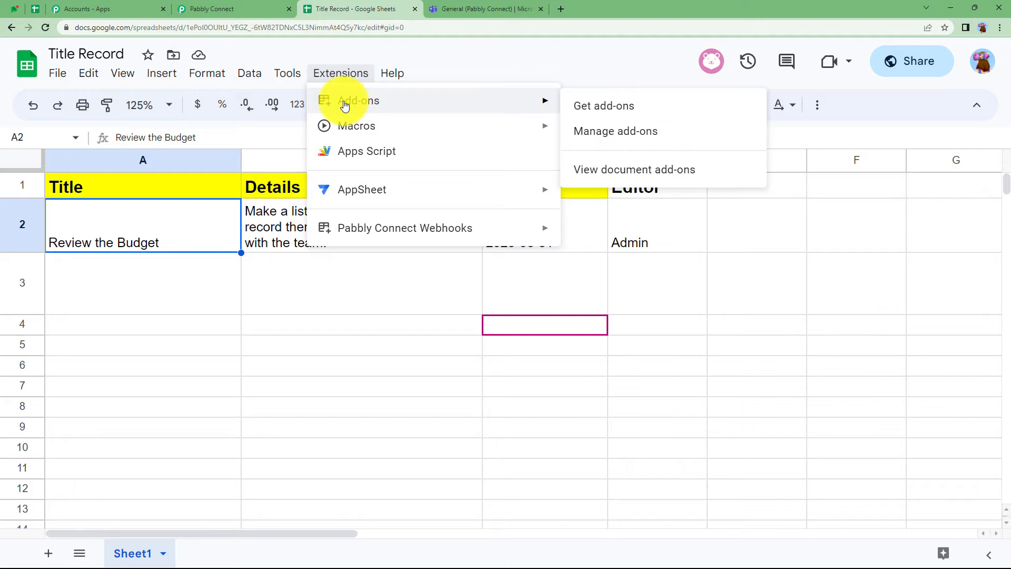
left_click(605, 108)
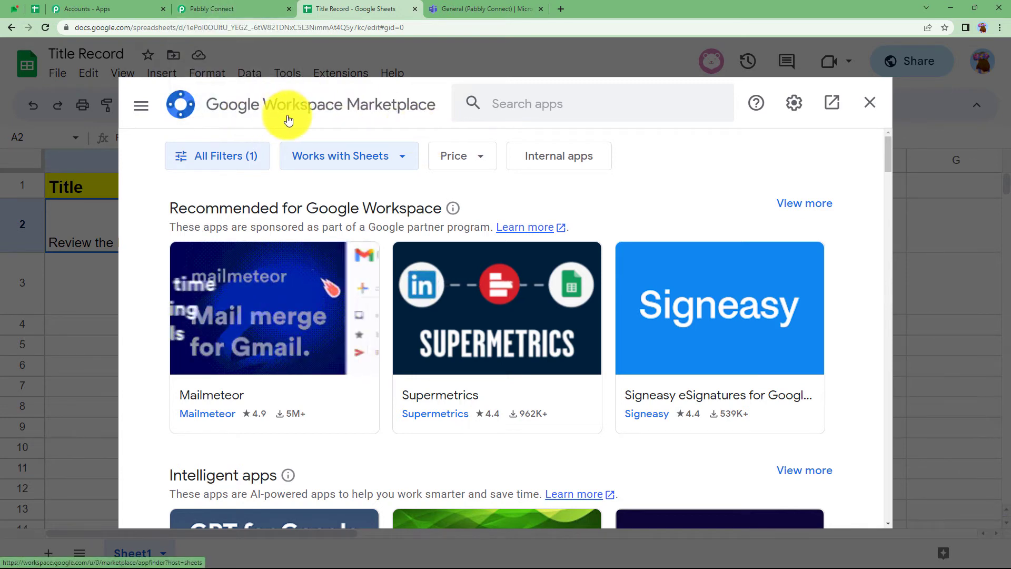
left_click(512, 101)
type("pa")
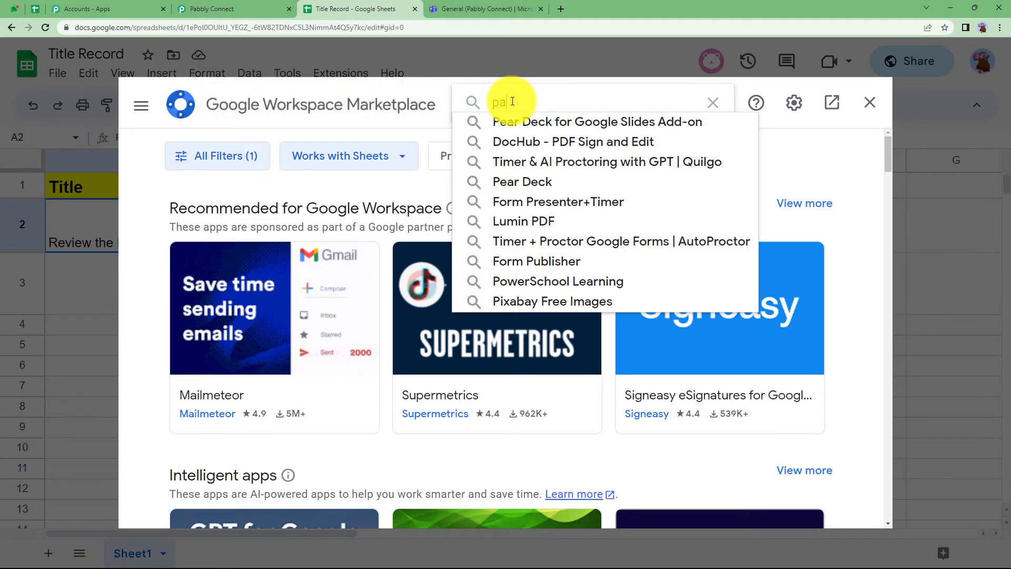
type("bbly")
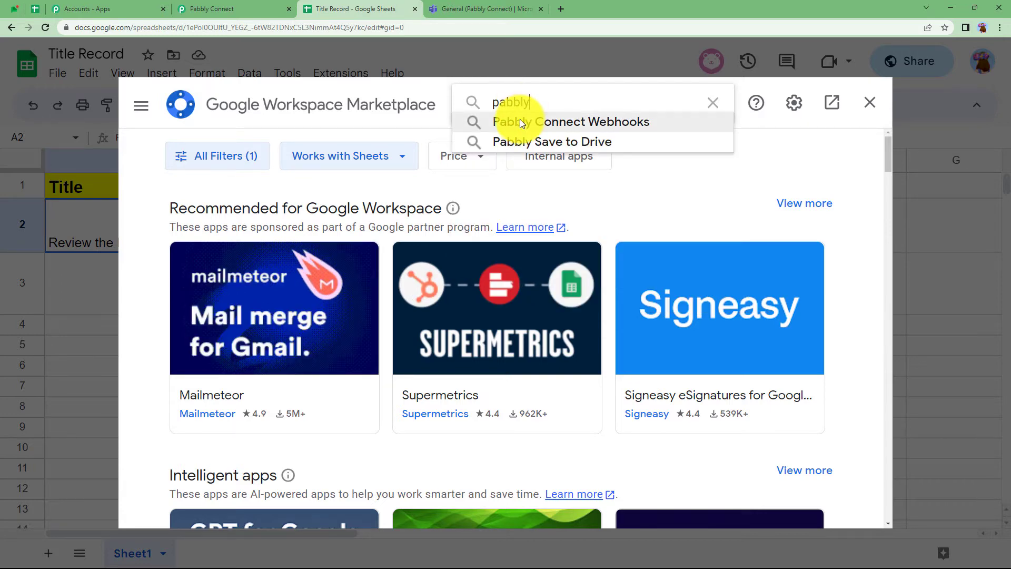
left_click(520, 122)
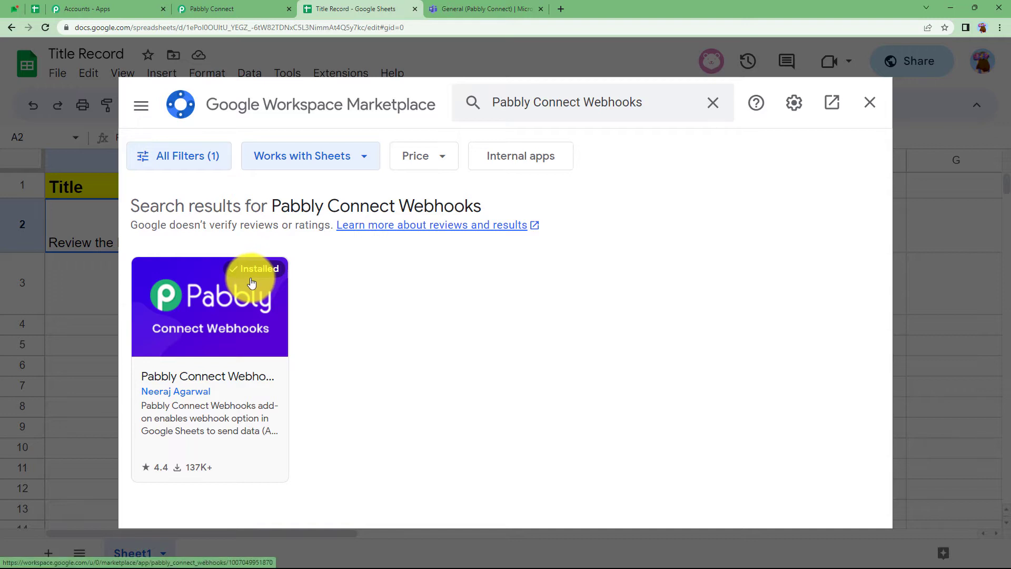
left_click(869, 104)
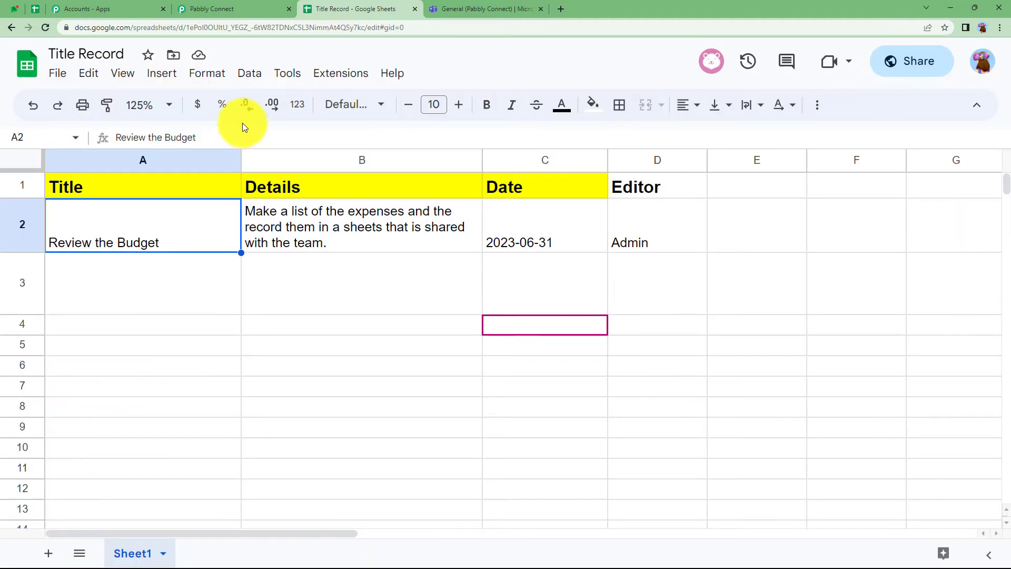
Open the Pabbly Connect Webhooks initial setup for Sheet1 and enter the webhook URL copied from the workflow's Google Sheets trigger
left_click(341, 84)
mouse_move(559, 230)
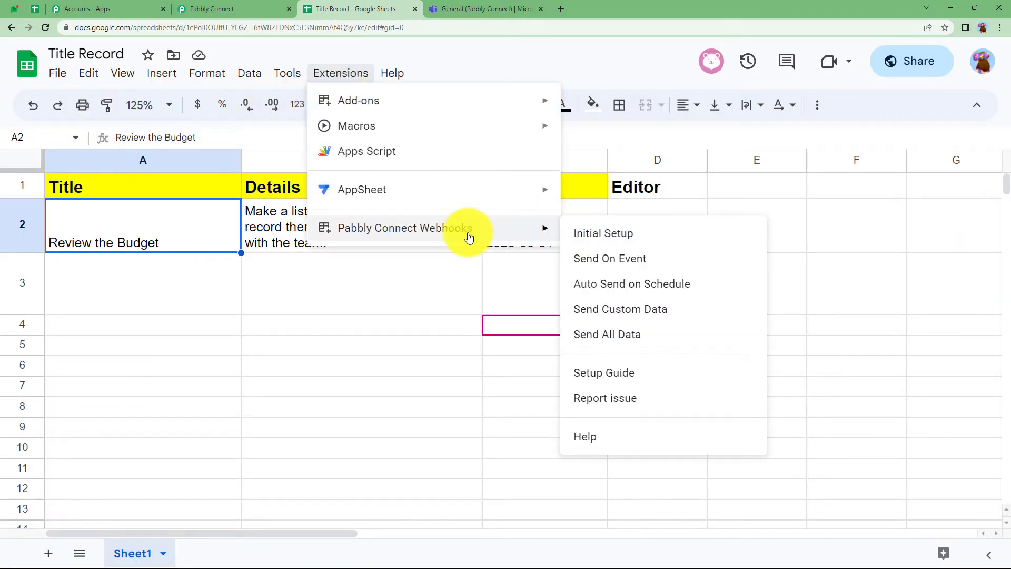
left_click(589, 236)
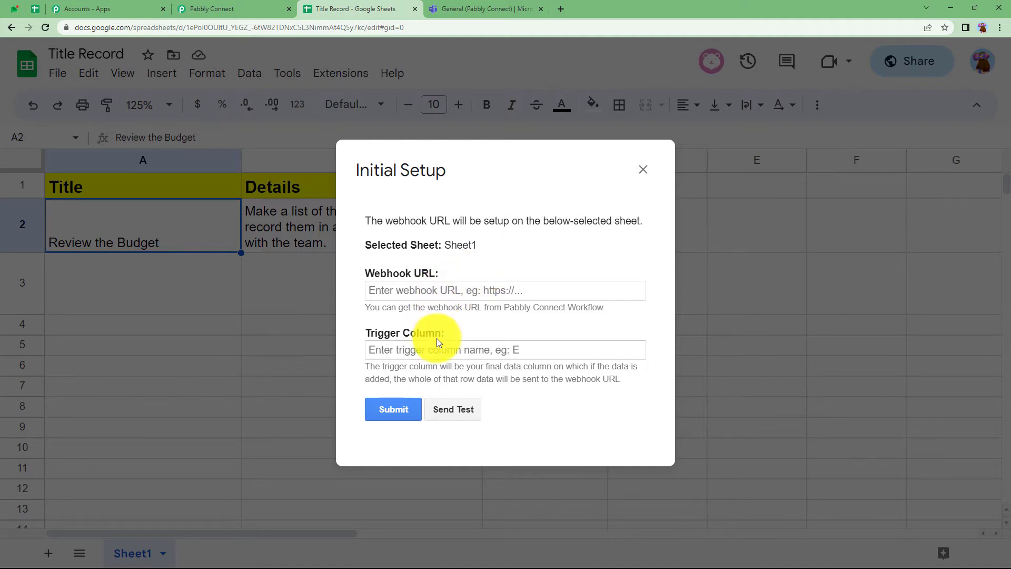
left_click(205, 8)
left_click(817, 247)
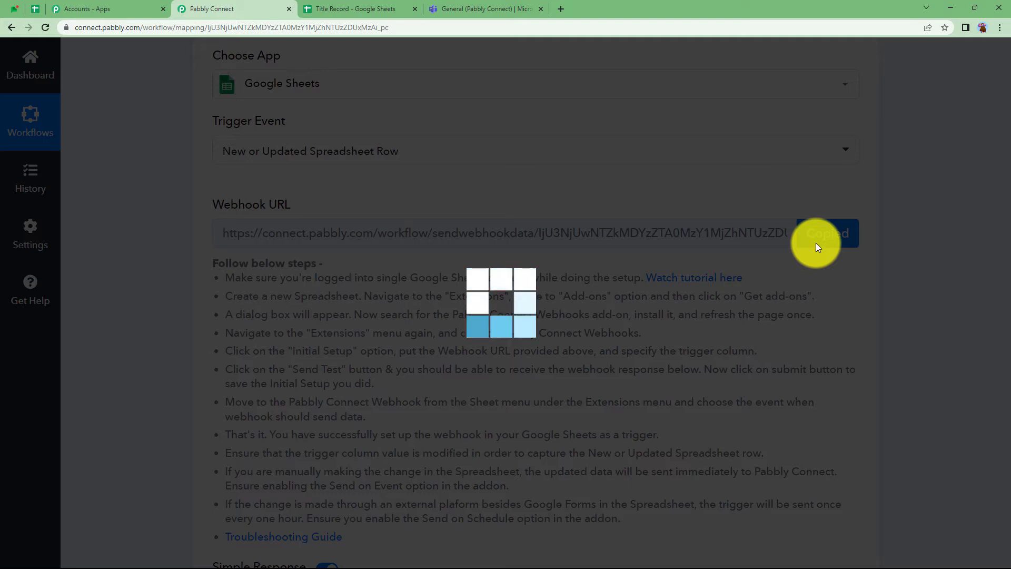
left_click(354, 3)
left_click(445, 293)
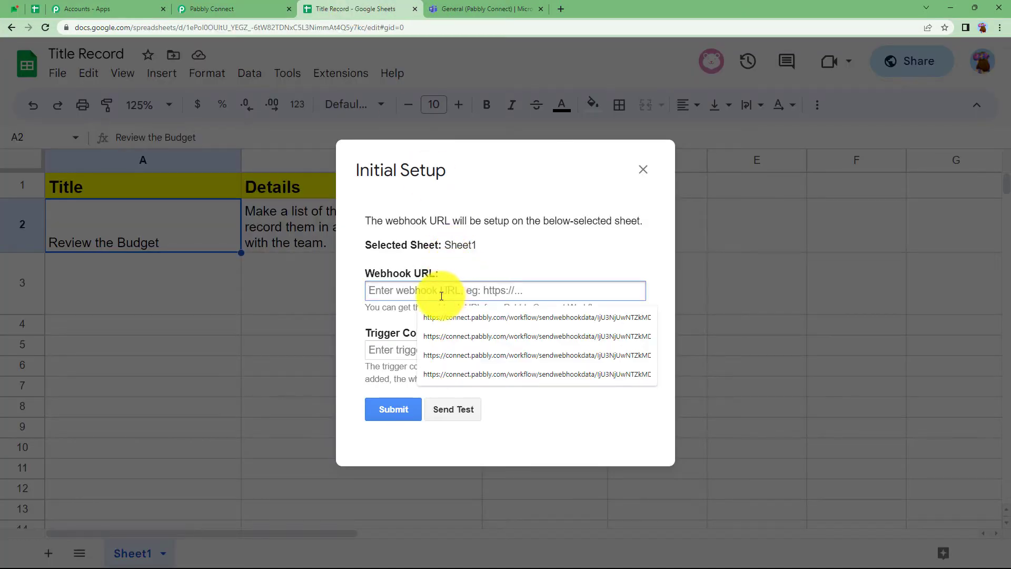
key("ctrl+v")
Set the trigger column to D and submit the initial setup
left_click(394, 345)
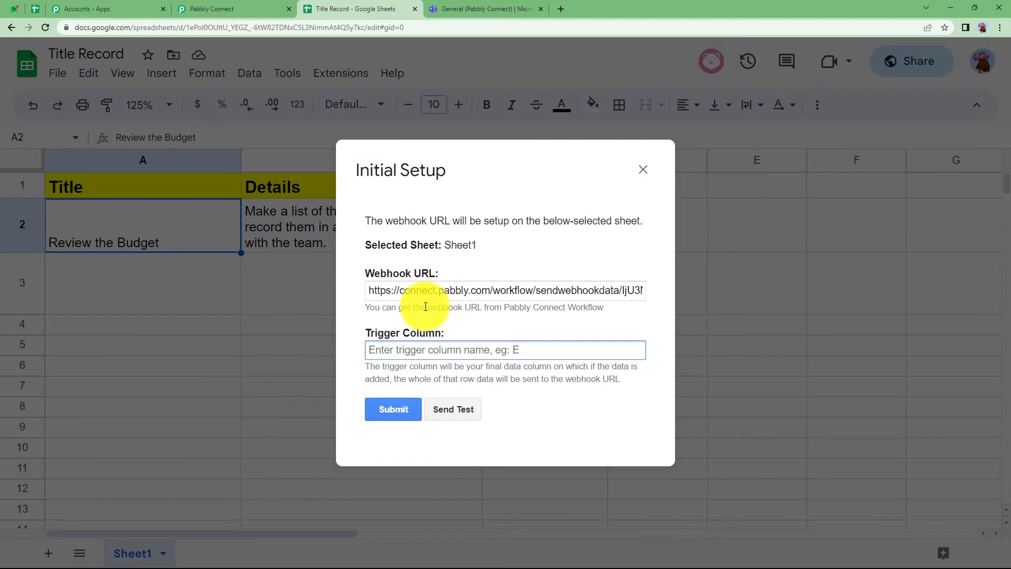
type("D")
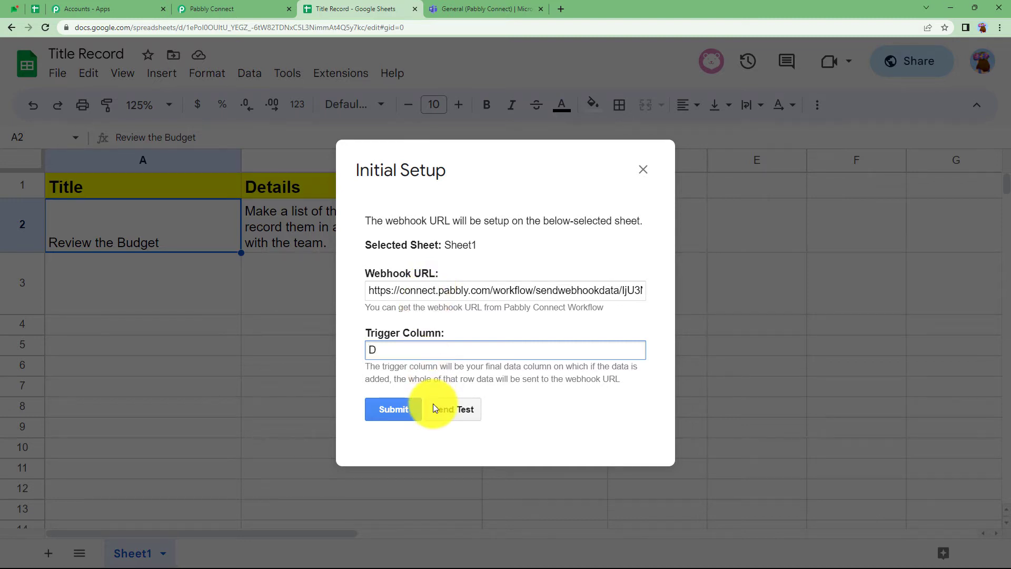
left_click(388, 417)
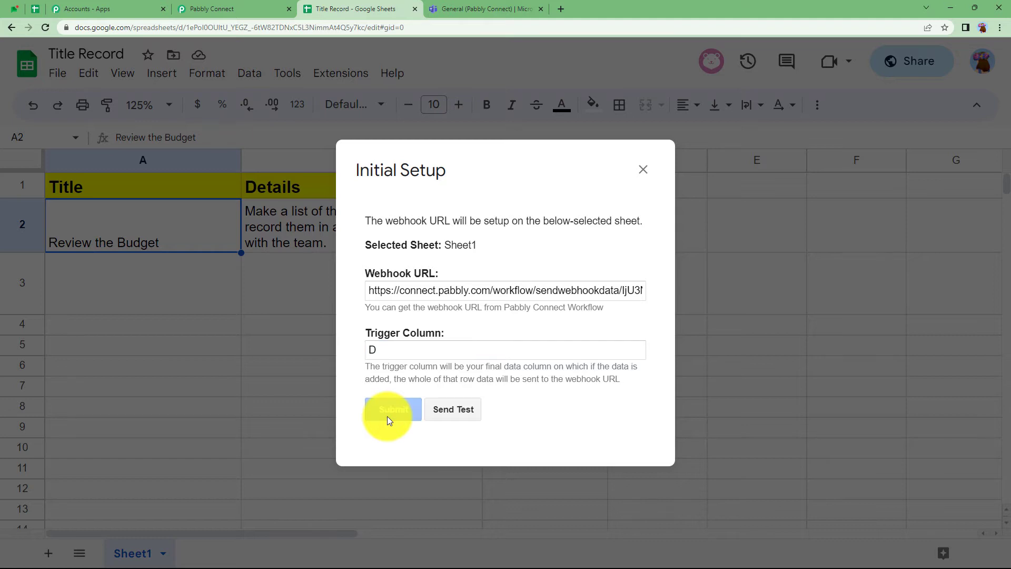
scroll(401, 375, "down", 1)
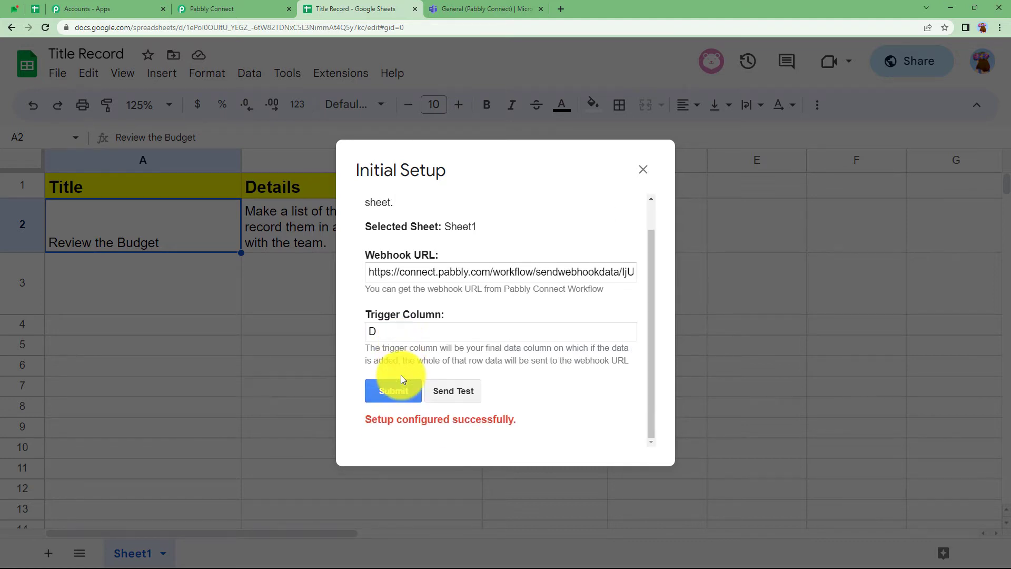
Send the test row data to the webhook and close the initial setup
left_click(453, 393)
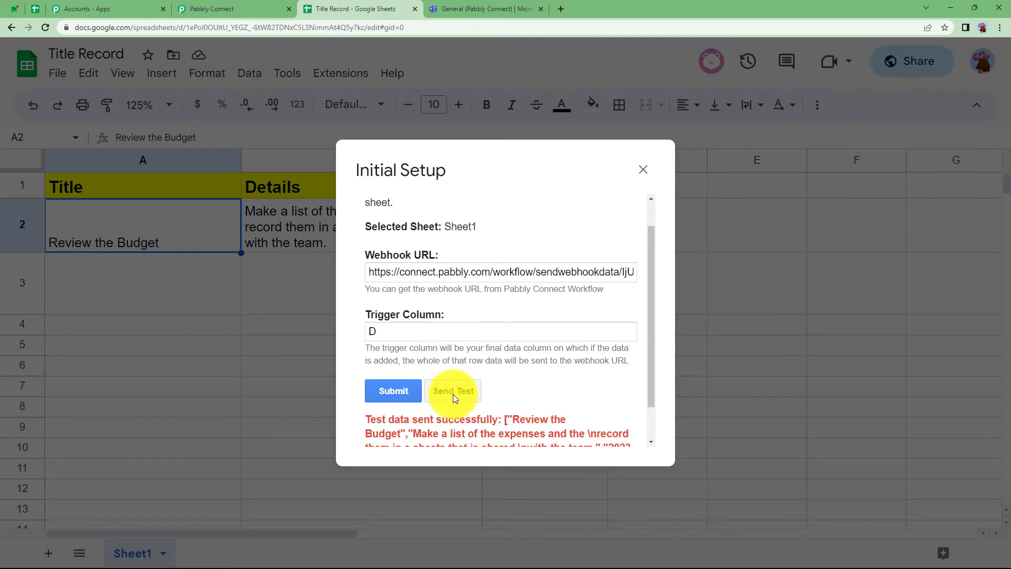
scroll(453, 394, "down", 1)
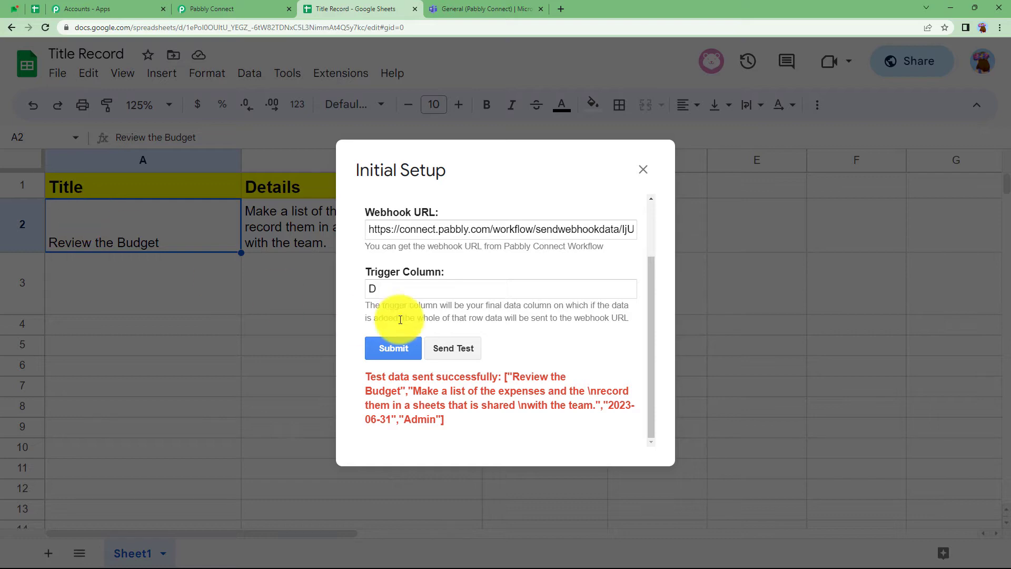
left_click(643, 169)
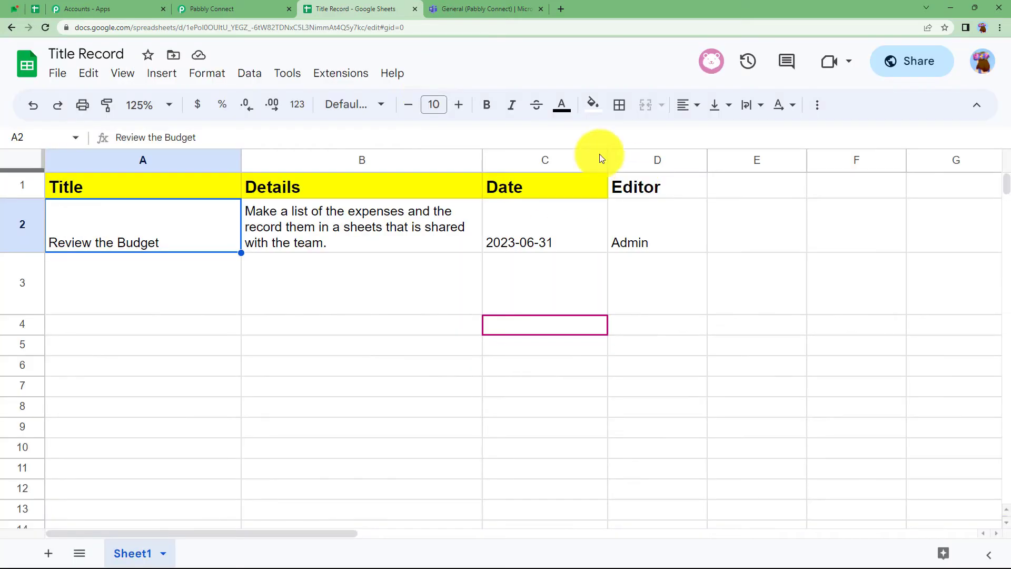
Switch to Pabbly Connect and check the received Title, Editor, Details and Date values in the trigger response, then collapse the trigger
left_click(255, 9)
scroll(220, 321, "down", 4)
scroll(222, 326, "down", 5)
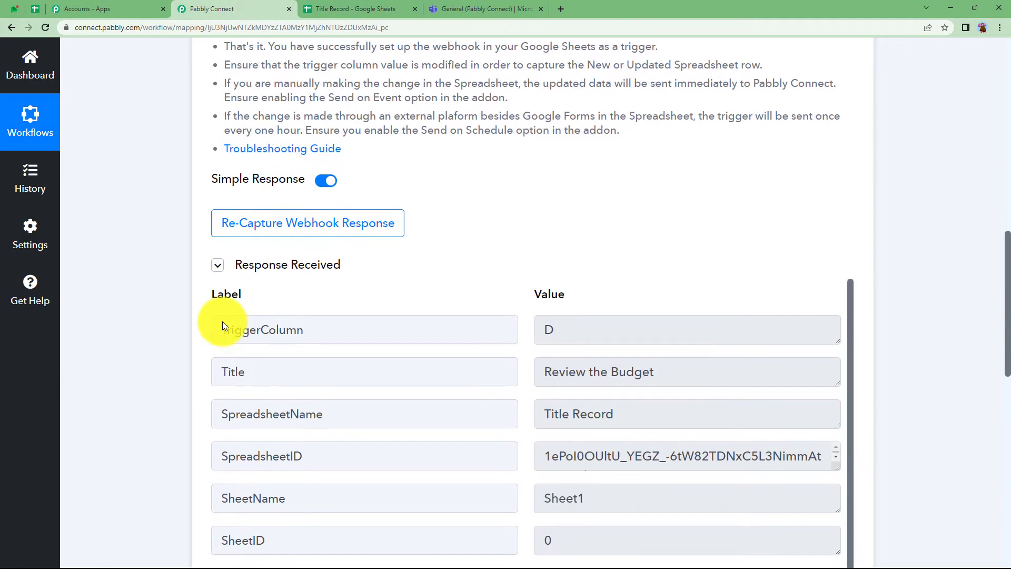
scroll(598, 340, "down", 2)
left_click_drag(628, 257, 513, 282)
left_click(632, 260)
left_click_drag(636, 232, 517, 255)
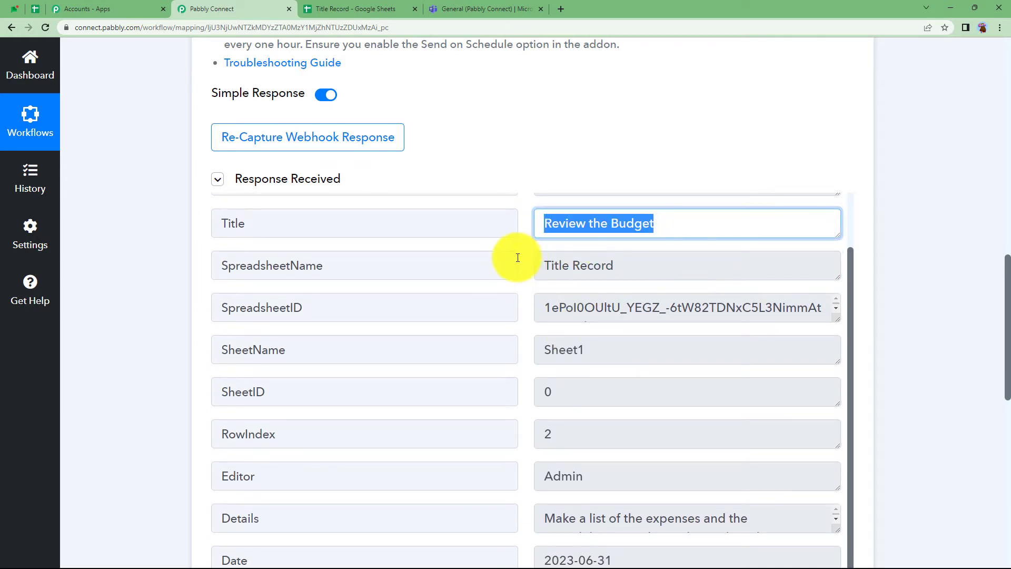
scroll(542, 300, "down", 1)
scroll(693, 460, "down", 2)
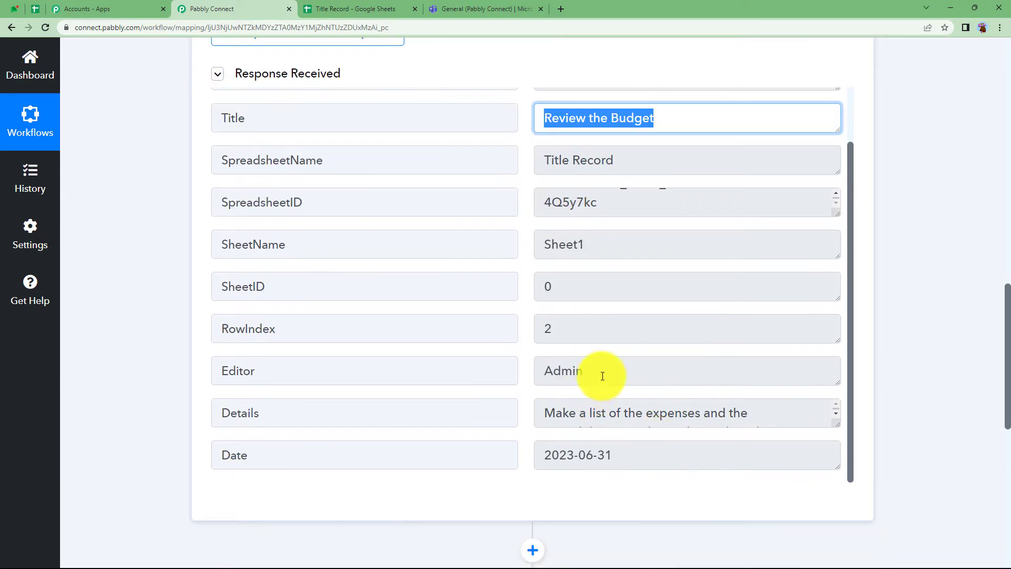
left_click_drag(603, 375, 493, 405)
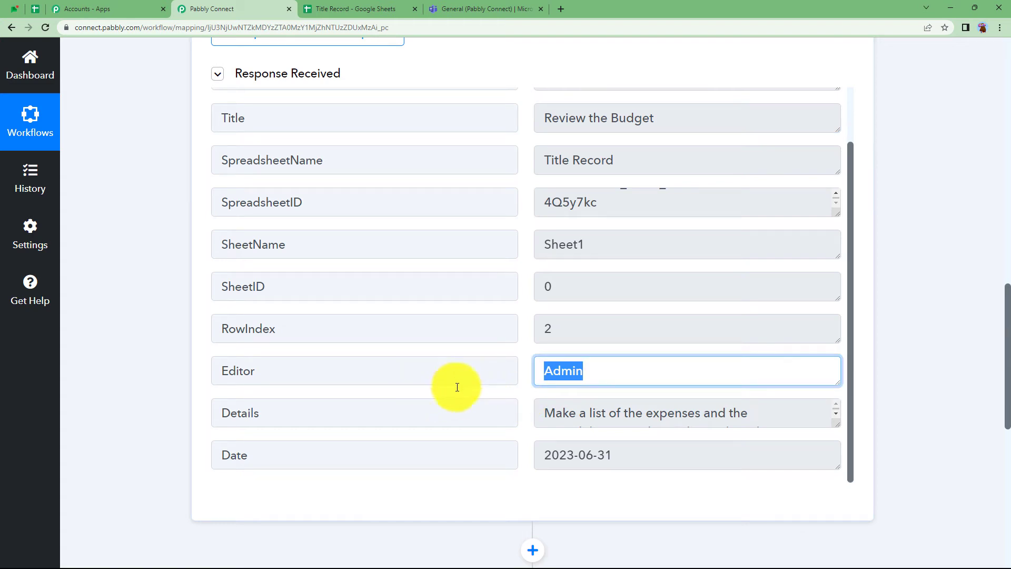
left_click_drag(544, 412, 806, 414)
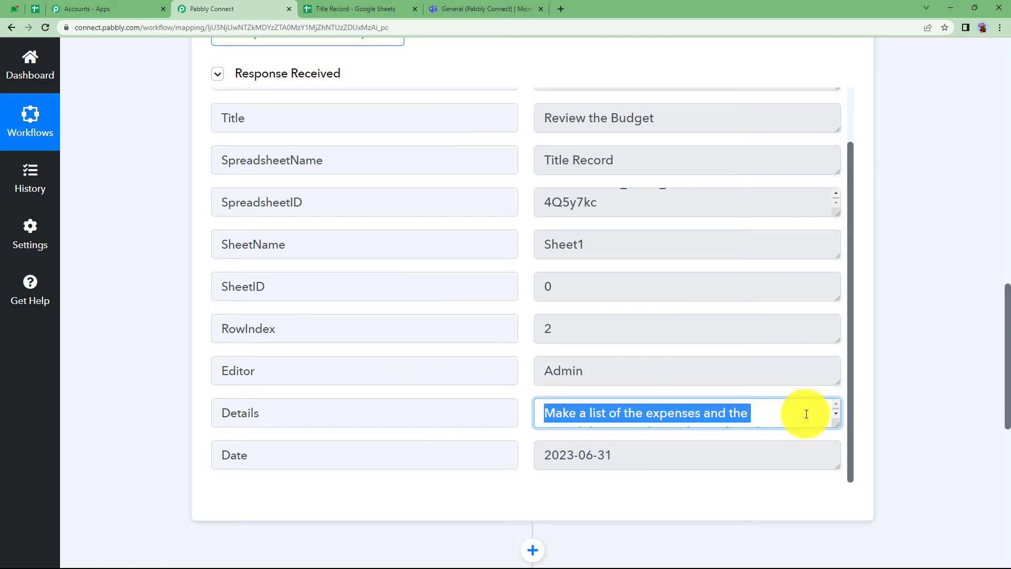
left_click_drag(657, 447, 498, 470)
scroll(195, 337, "up", 10)
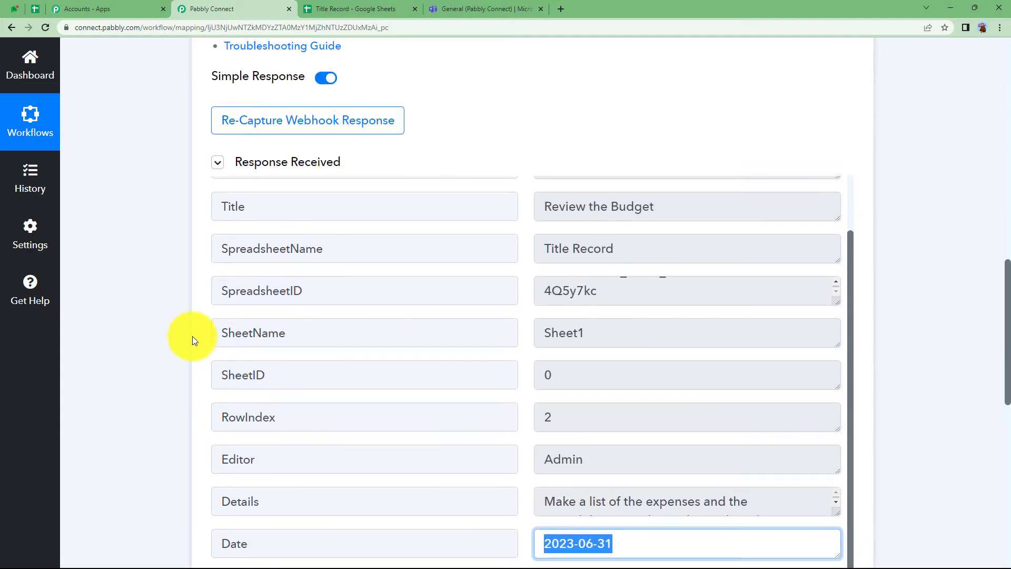
scroll(191, 336, "up", 2)
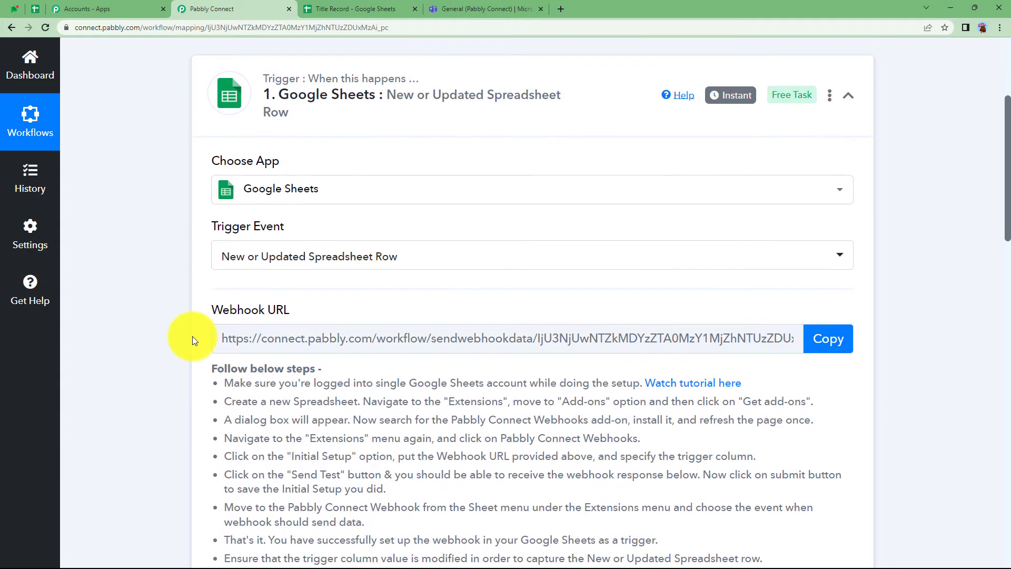
left_click(346, 129)
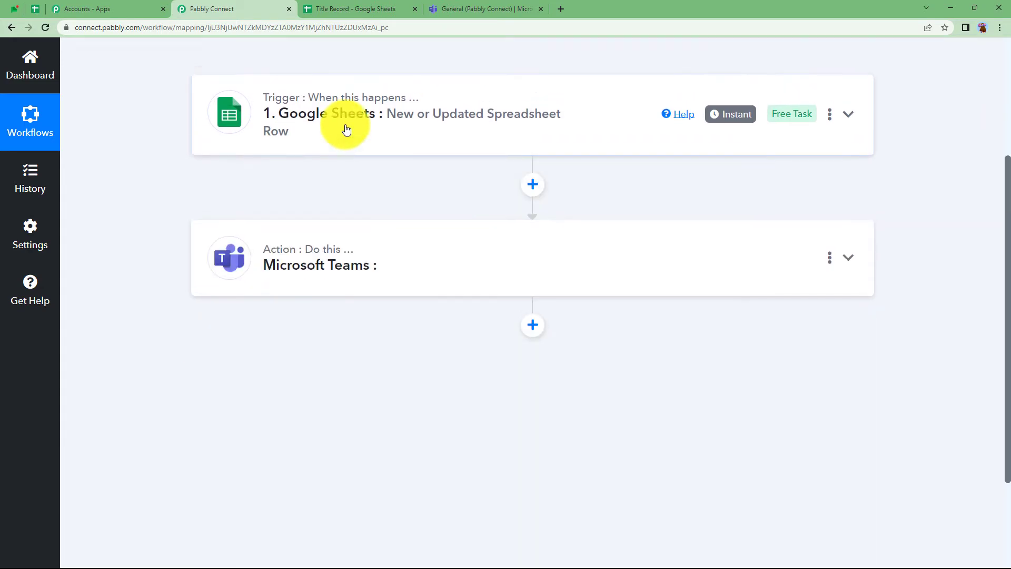
scroll(346, 128, "up", 4)
In the Title Record spreadsheet, enable the Send On Event option of the Pabbly Connect Webhooks add-on
left_click(360, 7)
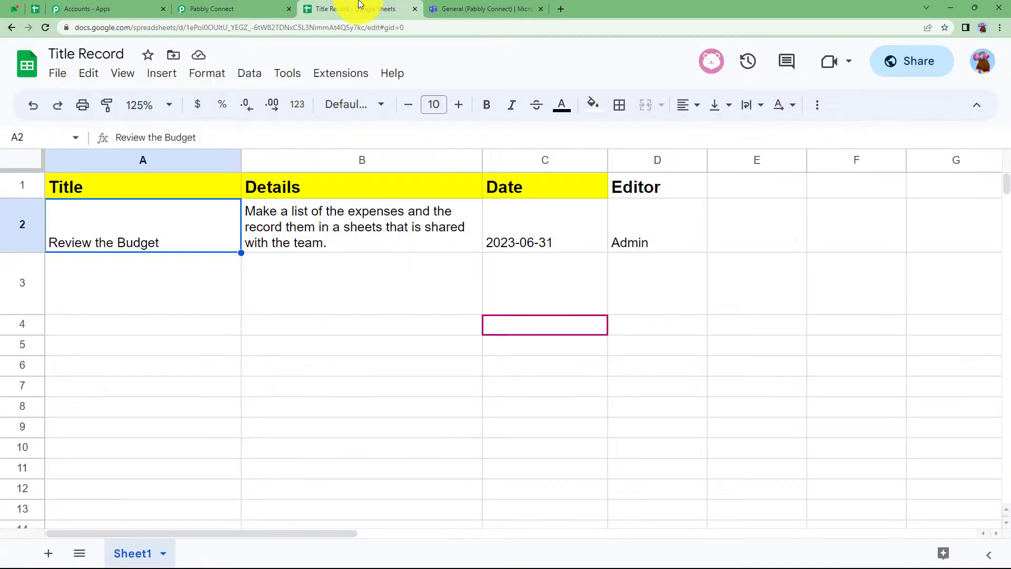
left_click(351, 76)
mouse_move(373, 224)
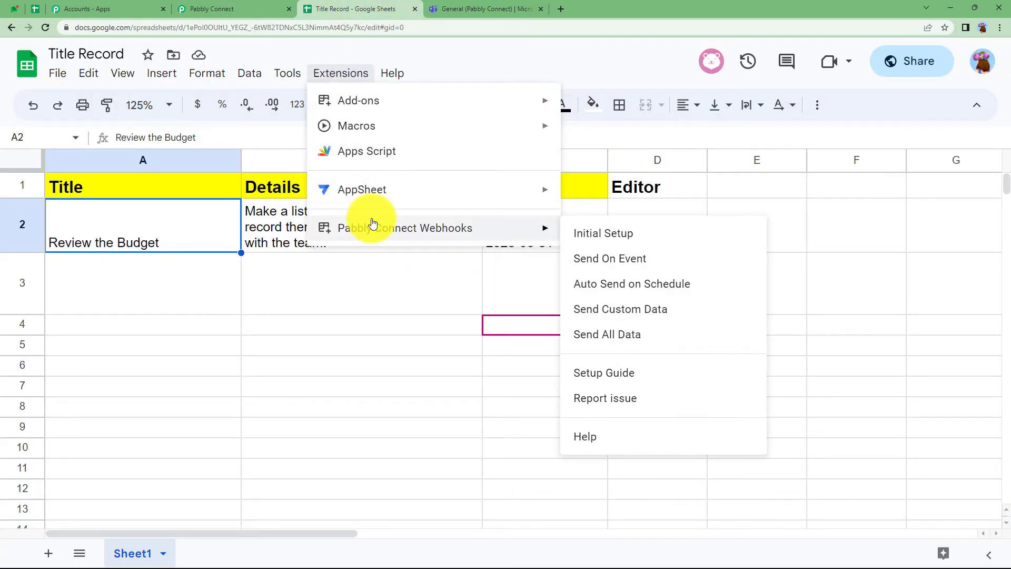
left_click(596, 263)
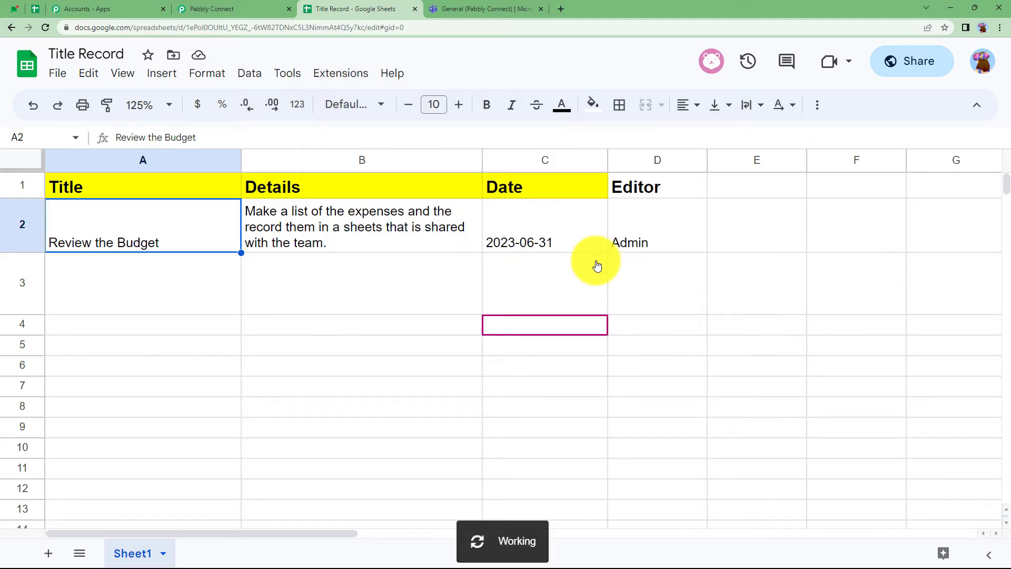
left_click(418, 286)
left_click(431, 350)
left_click(428, 368)
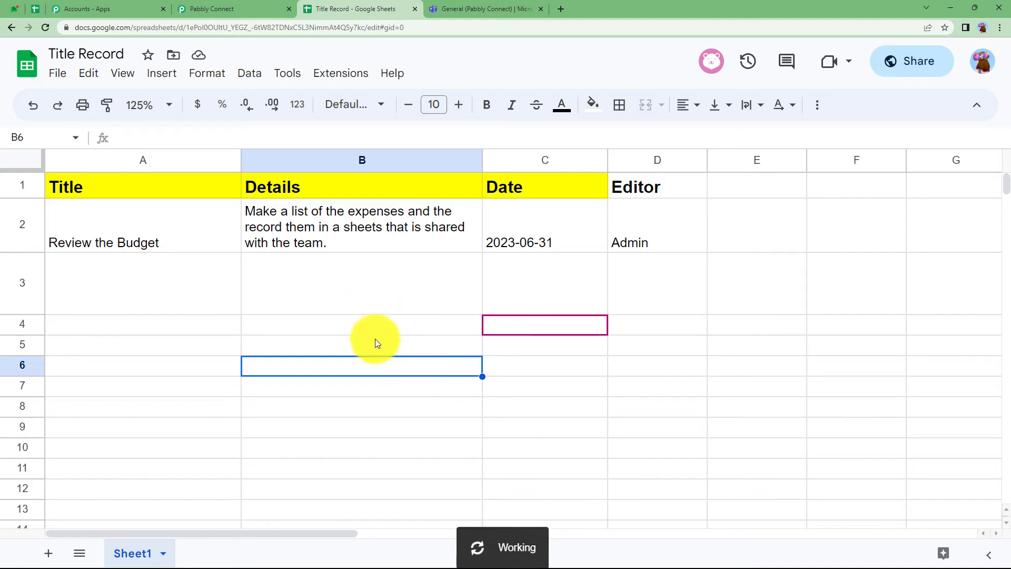
Back in Pabbly Connect, expand the Microsoft Teams action and set its action event to Send Message in a Channel
left_click(184, 8)
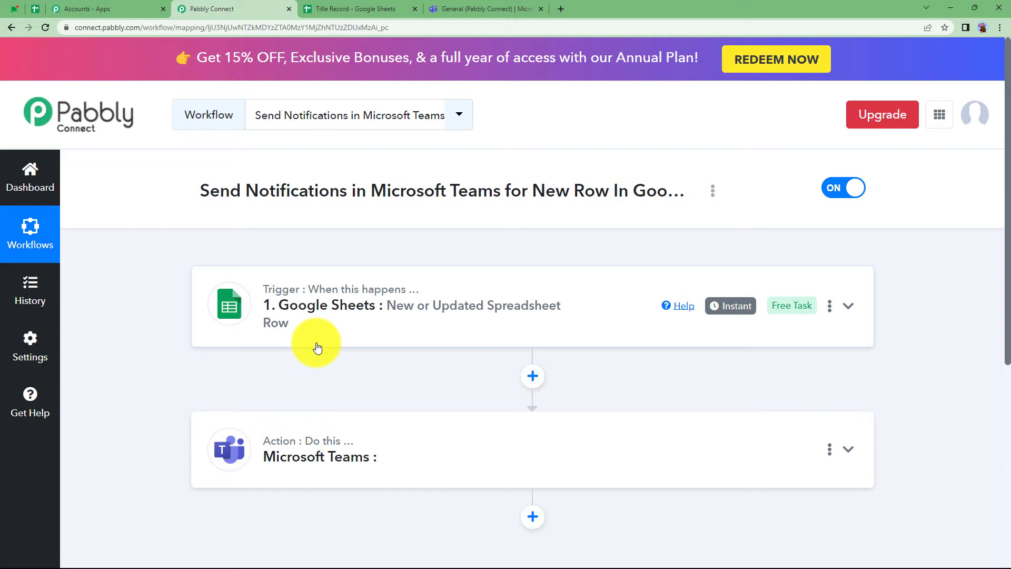
left_click(326, 449)
scroll(122, 362, "down", 2)
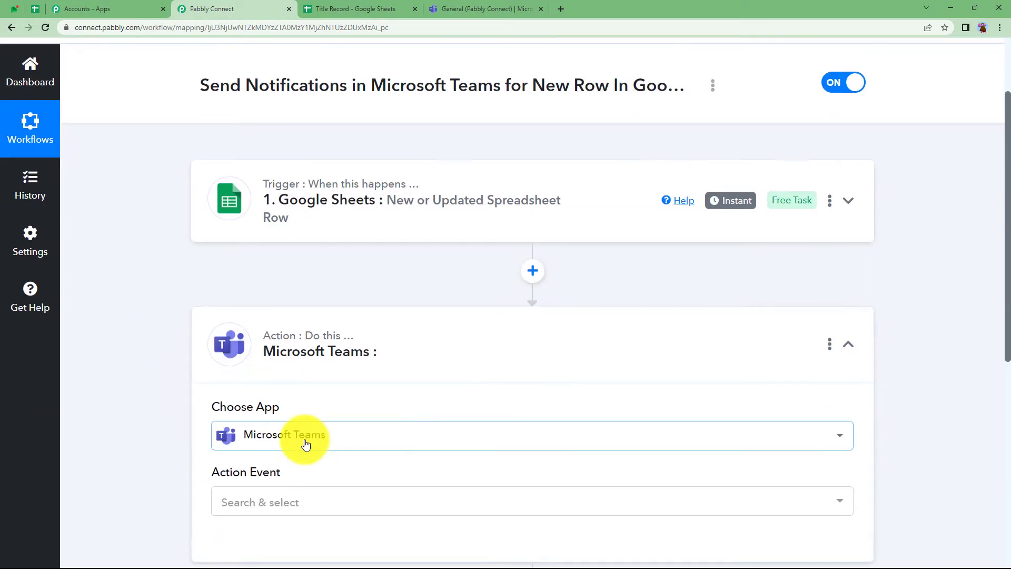
scroll(305, 445, "down", 2)
left_click(289, 400)
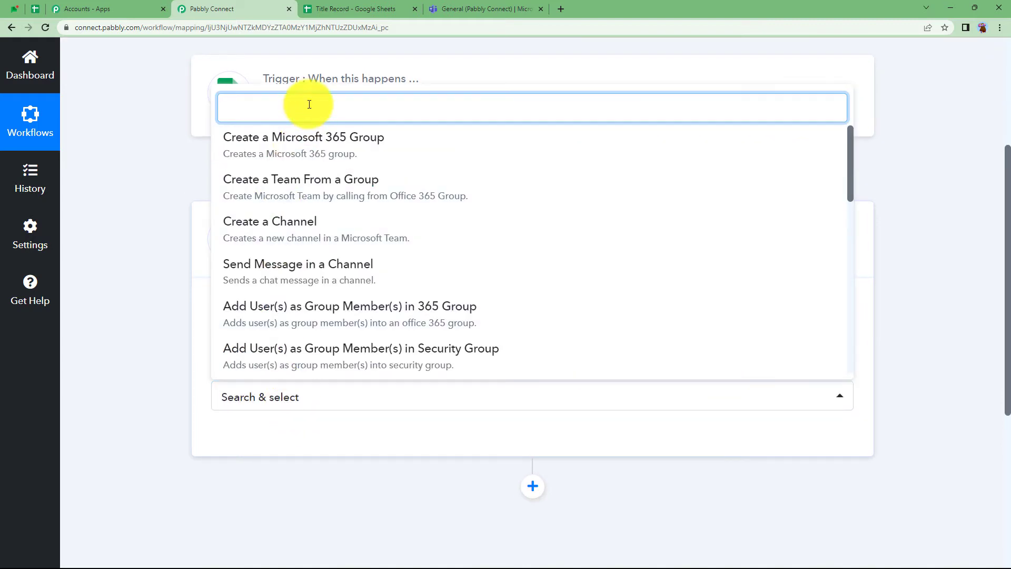
type("SEND")
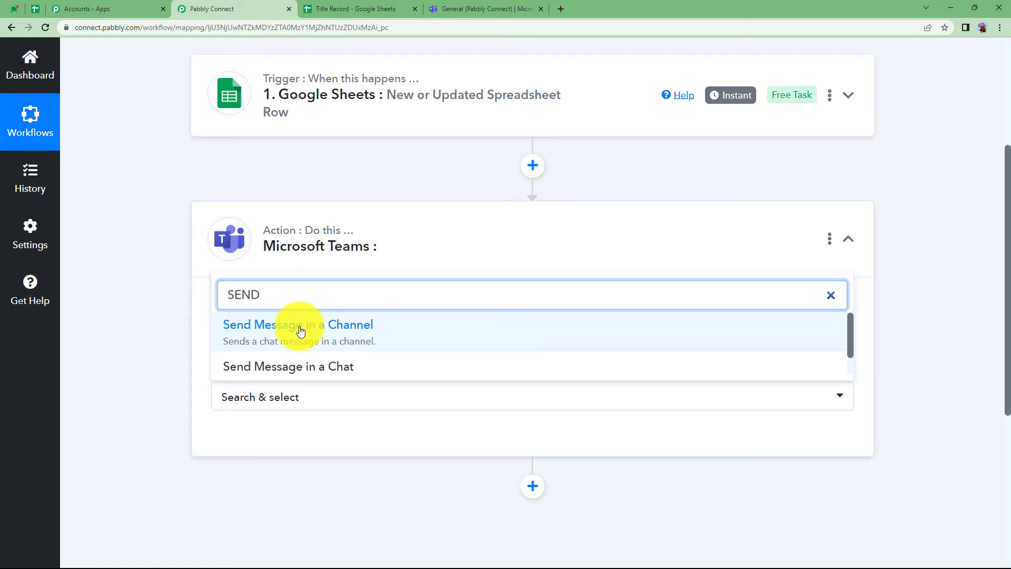
left_click(301, 331)
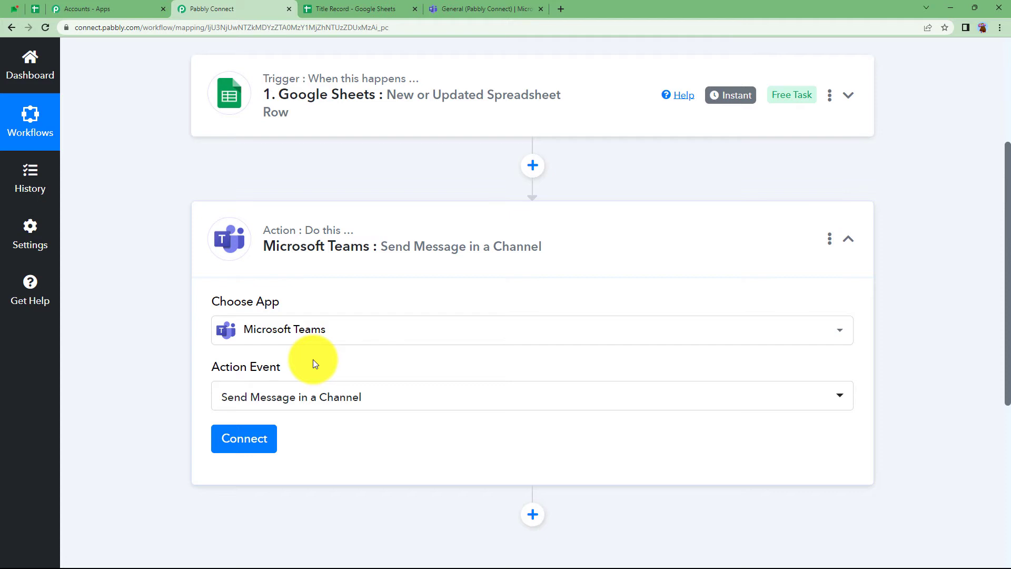
Add a new Microsoft Teams connection, consent on behalf of the organization and accept the permissions to authorize Pabbly Connect
left_click(250, 441)
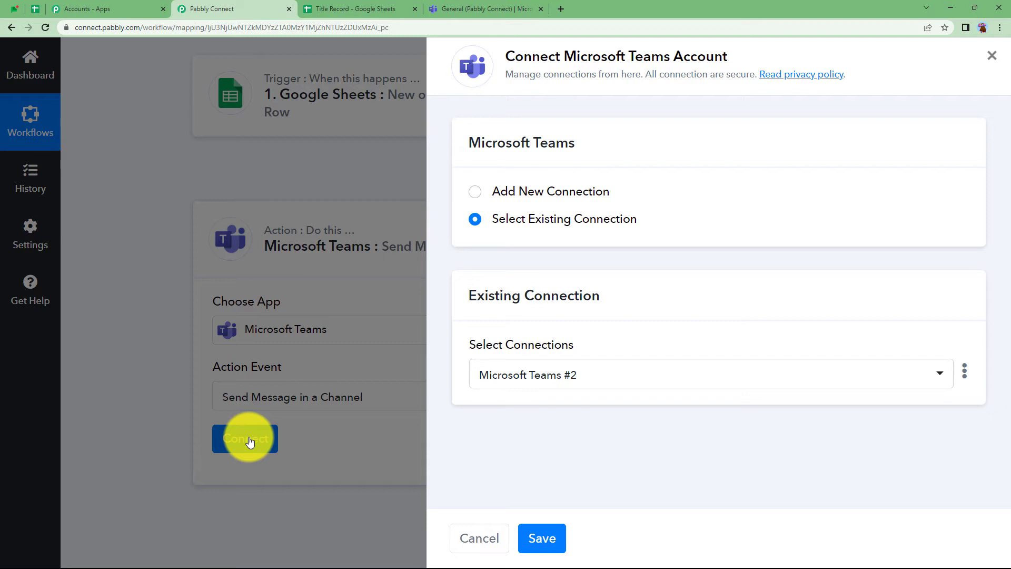
left_click(528, 192)
left_click(549, 352)
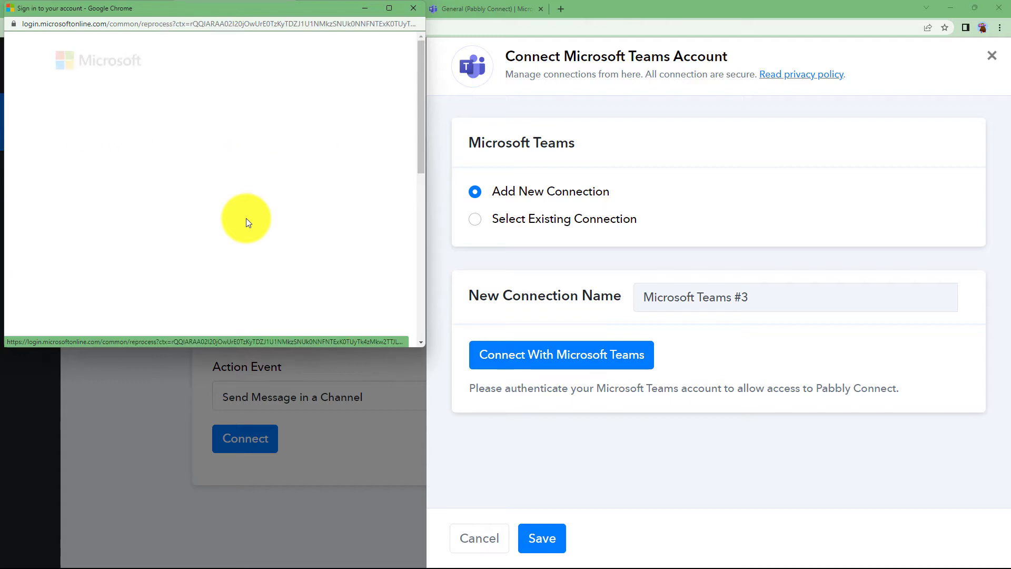
scroll(245, 218, "down", 5)
left_click(167, 271)
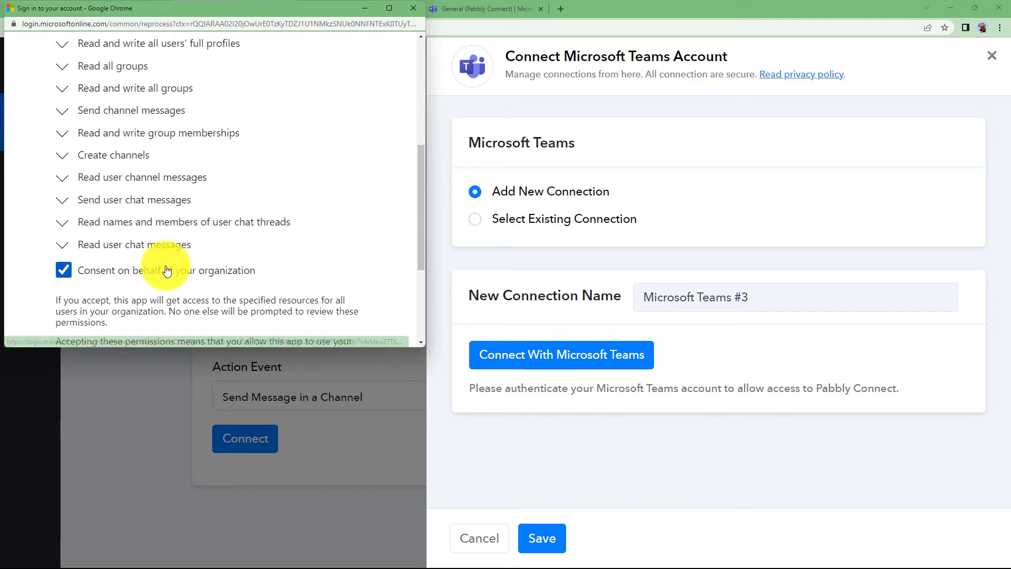
scroll(167, 271, "down", 2)
left_click(322, 312)
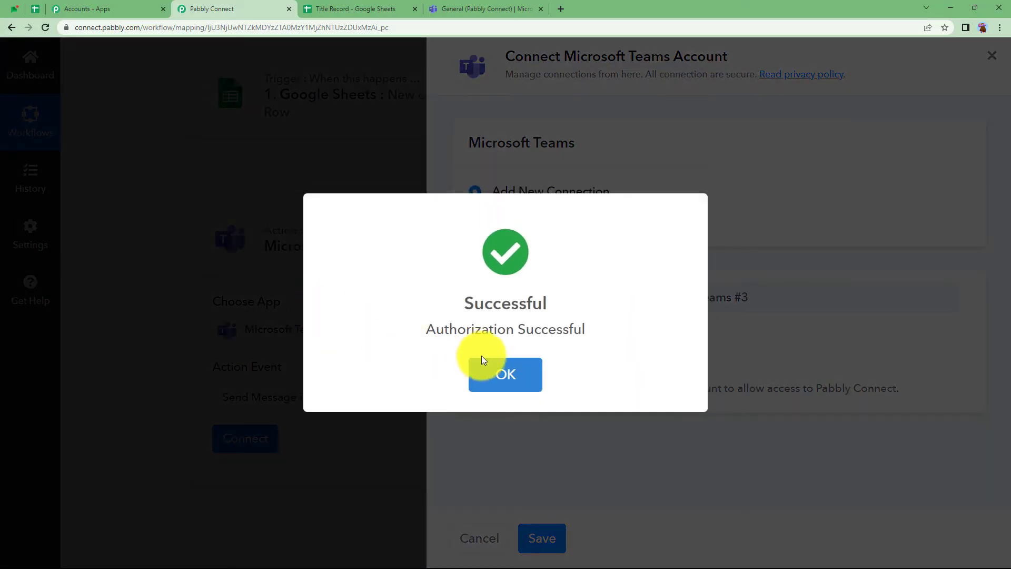
left_click(483, 364)
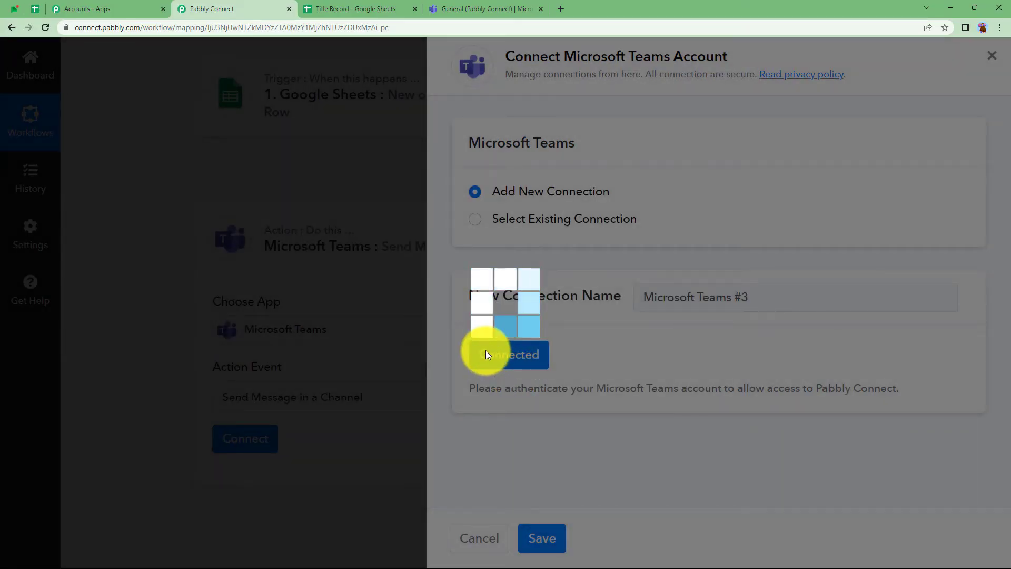
Check the target channel in Microsoft Teams, and in Pabbly Connect set the Team to Pabbly Connect and the Channel to General
scroll(381, 374, "down", 4)
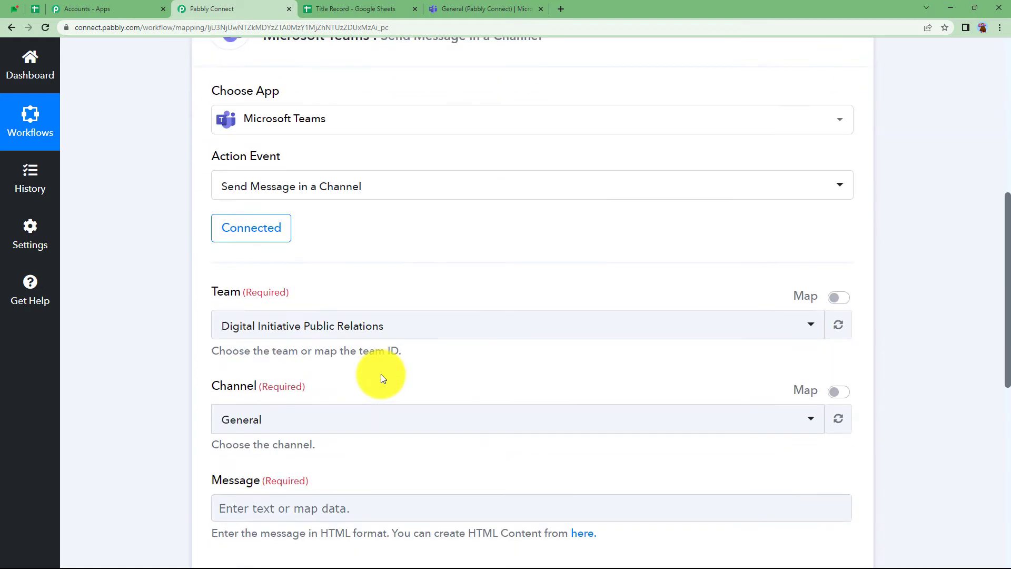
scroll(381, 374, "down", 2)
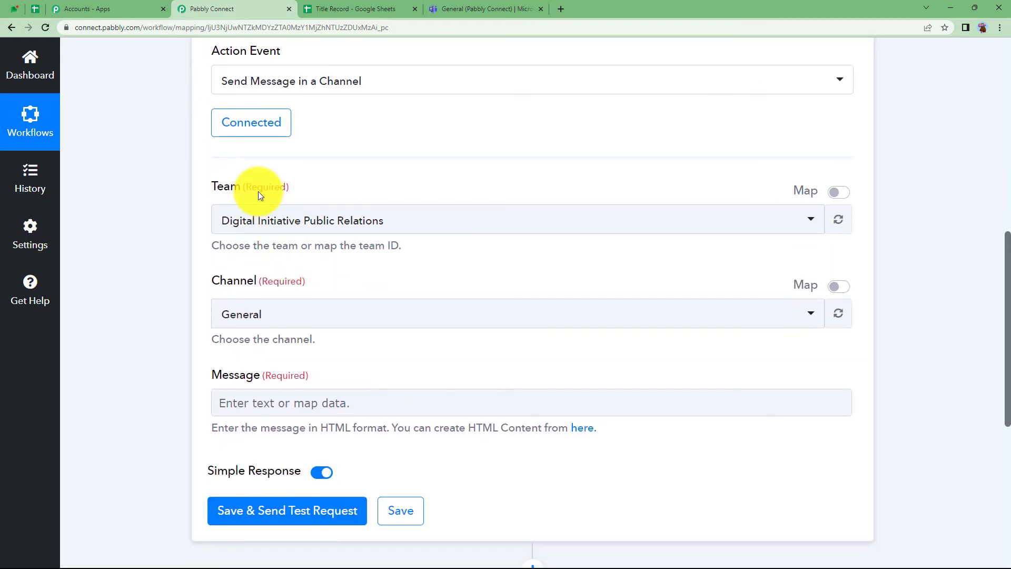
left_click(248, 403)
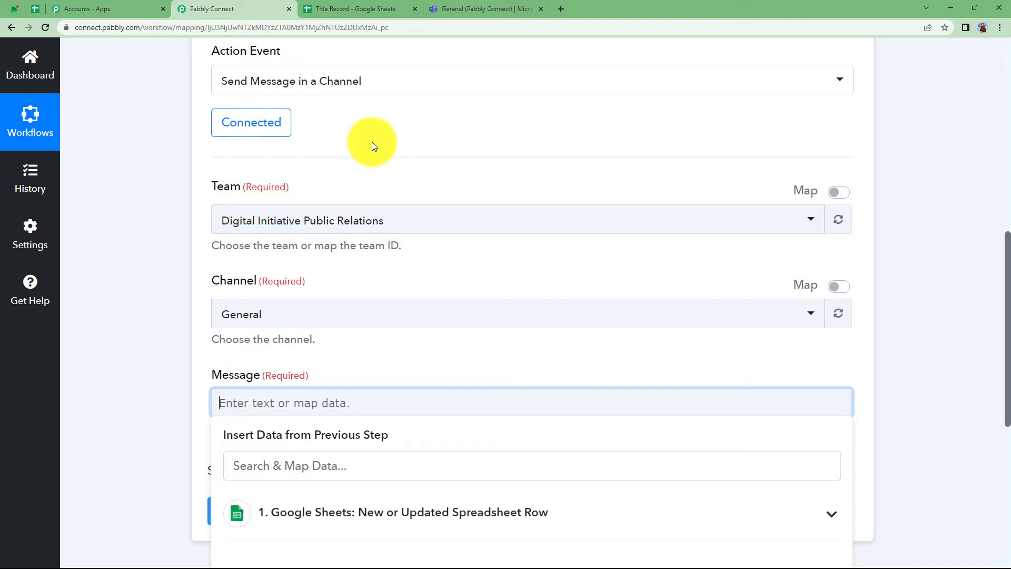
left_click(465, 7)
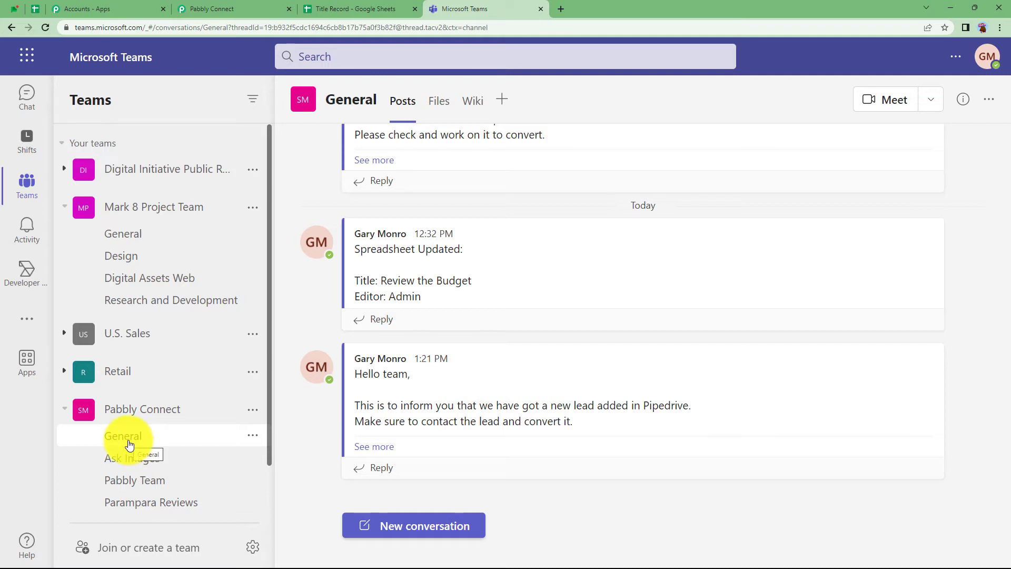
left_click(225, 10)
left_click(312, 231)
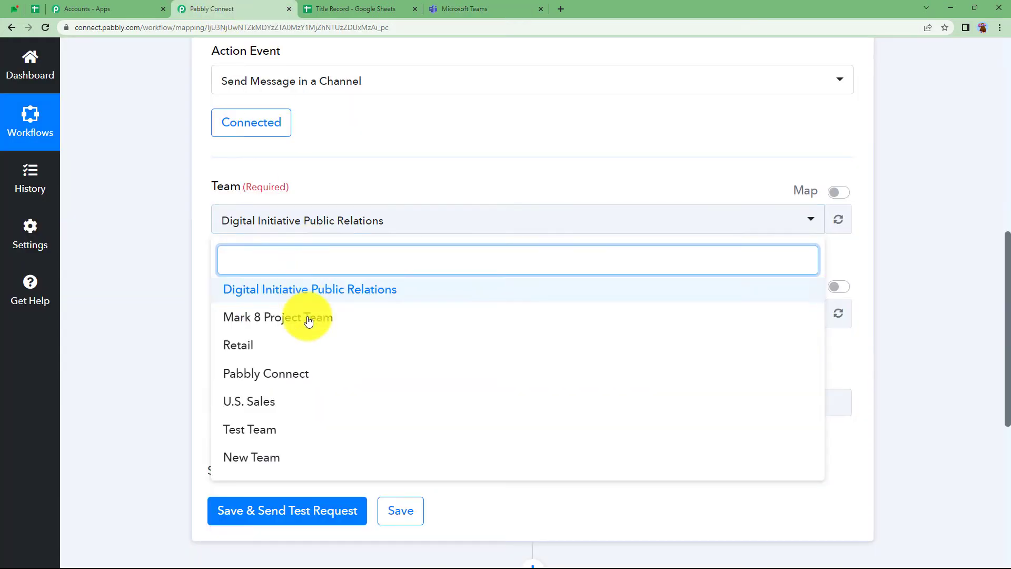
left_click(301, 376)
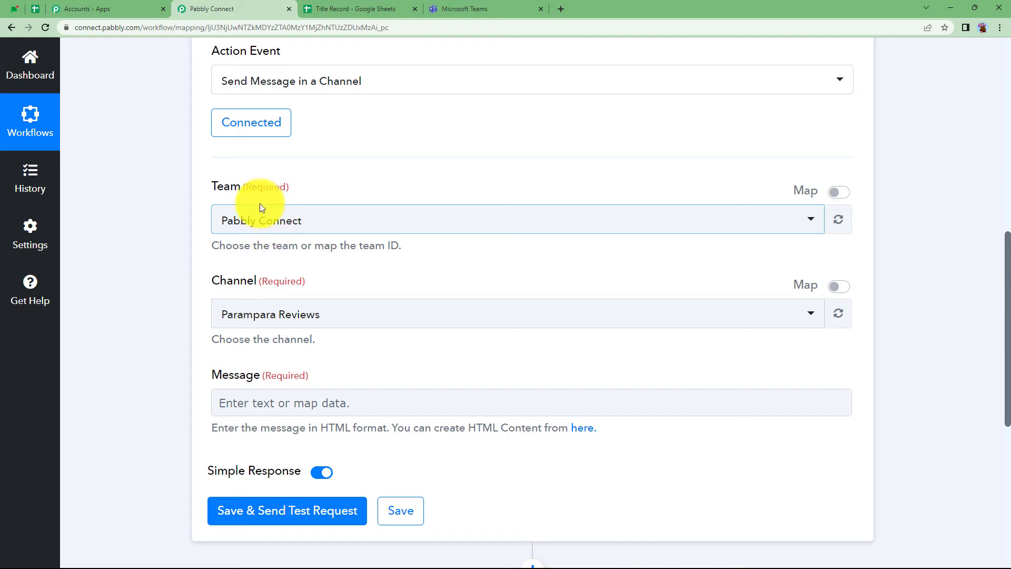
left_click(262, 315)
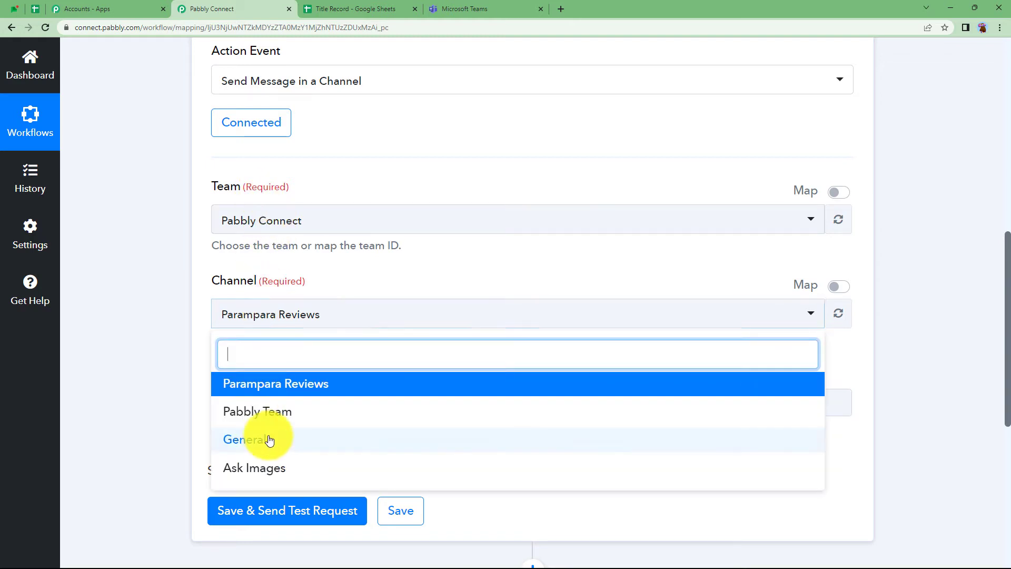
left_click(268, 445)
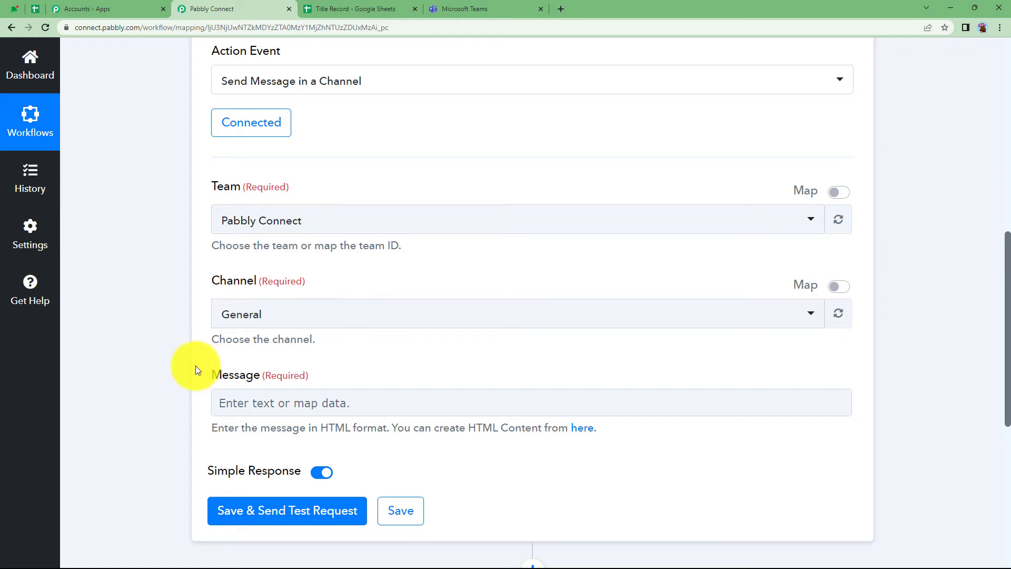
Begin the channel message with "Spreadsheet Updated:", followed by a blank line and the label "Title:"
scroll(195, 366, "down", 2)
left_click(257, 300)
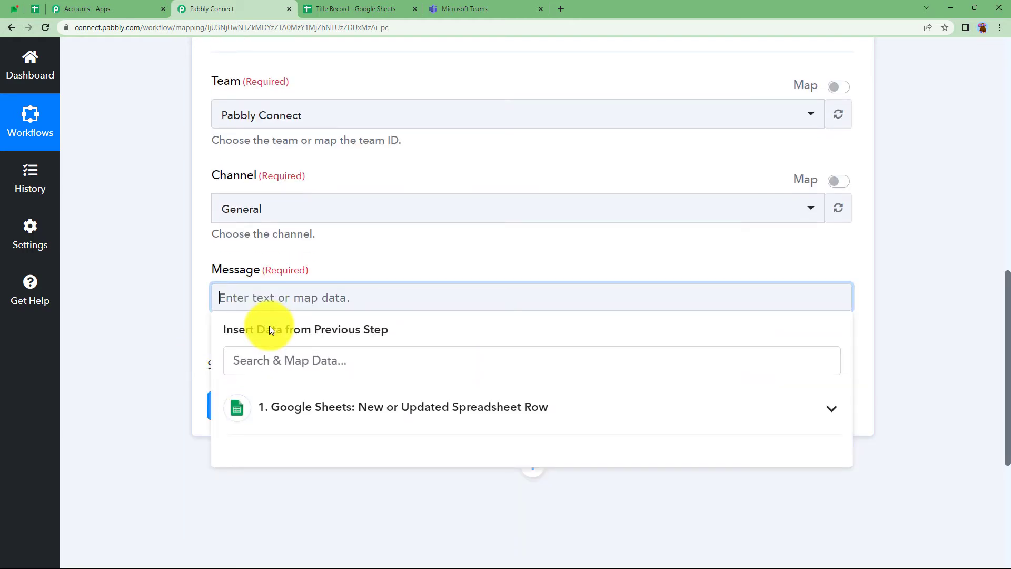
type("Spreadsheet Updated:")
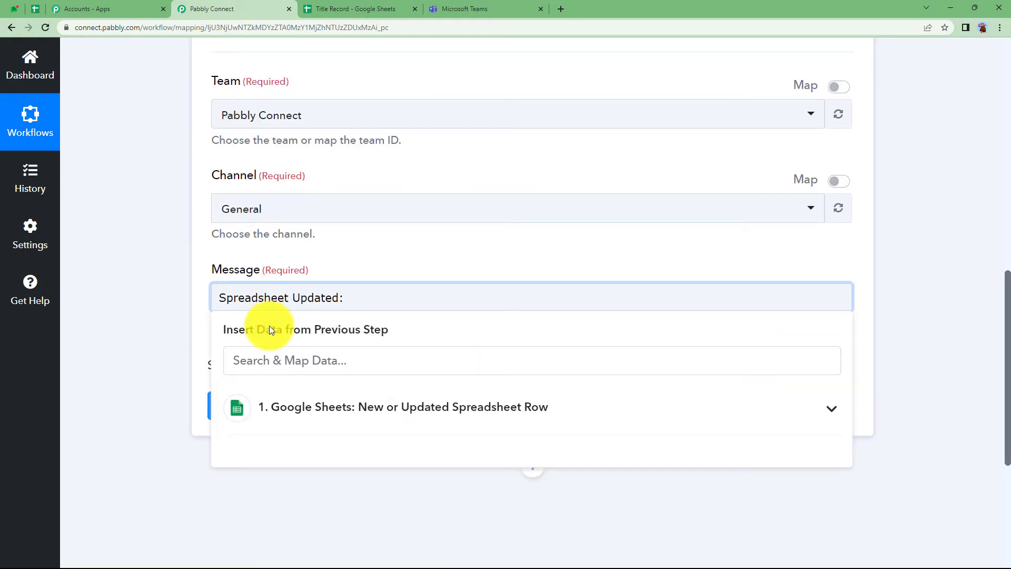
key("Return")
key("Return")
type("Title:")
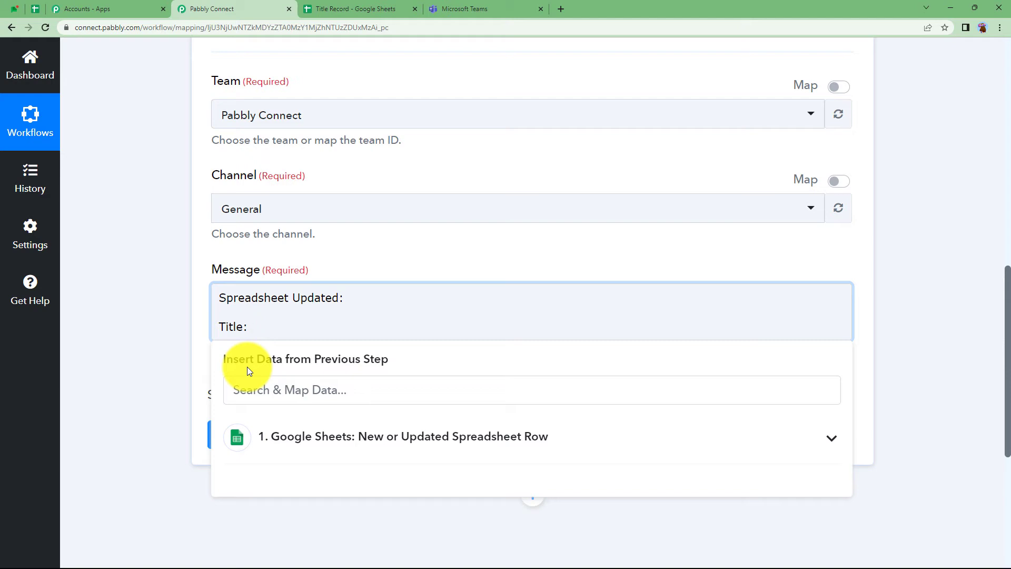
Map the Title value from the Google Sheets trigger after the "Title:" label in the message
left_click(284, 323)
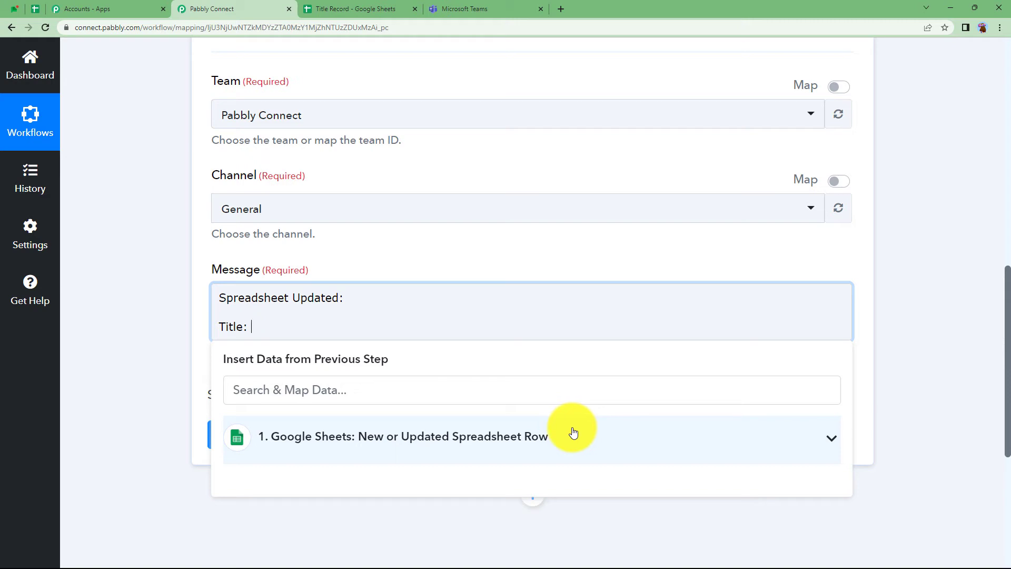
left_click(355, 9)
left_click(226, 9)
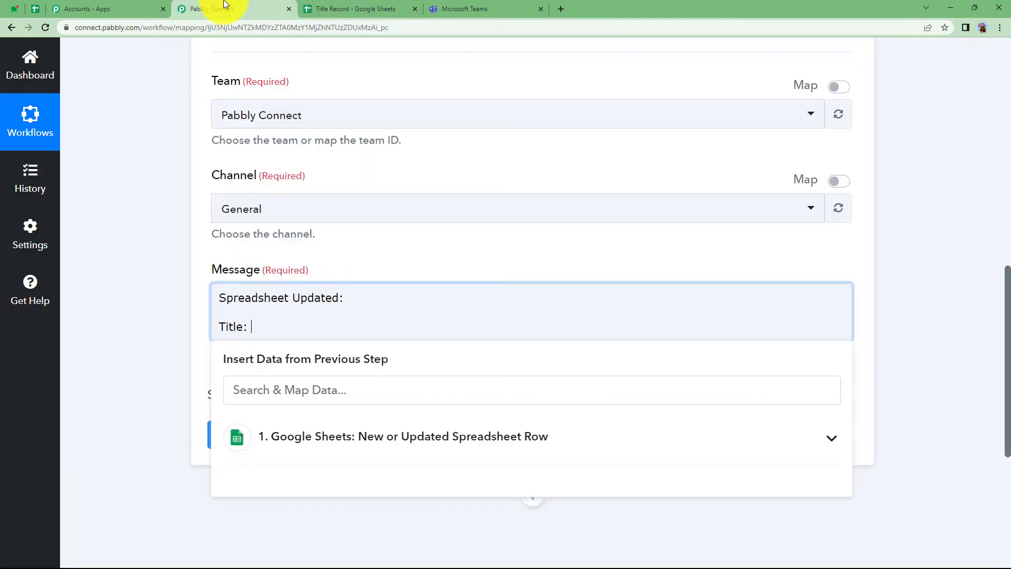
left_click(316, 461)
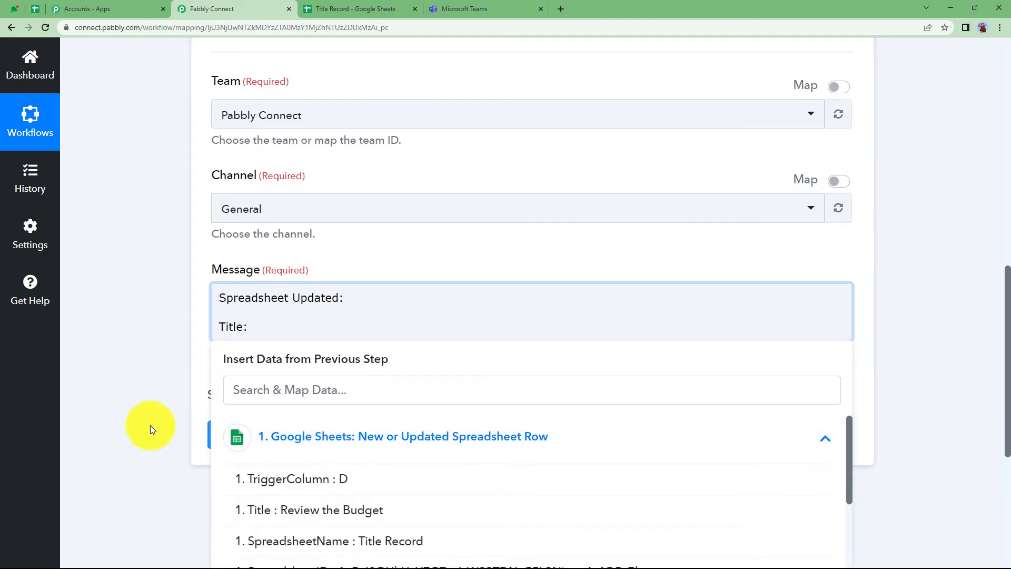
scroll(151, 425, "down", 2)
left_click(304, 418)
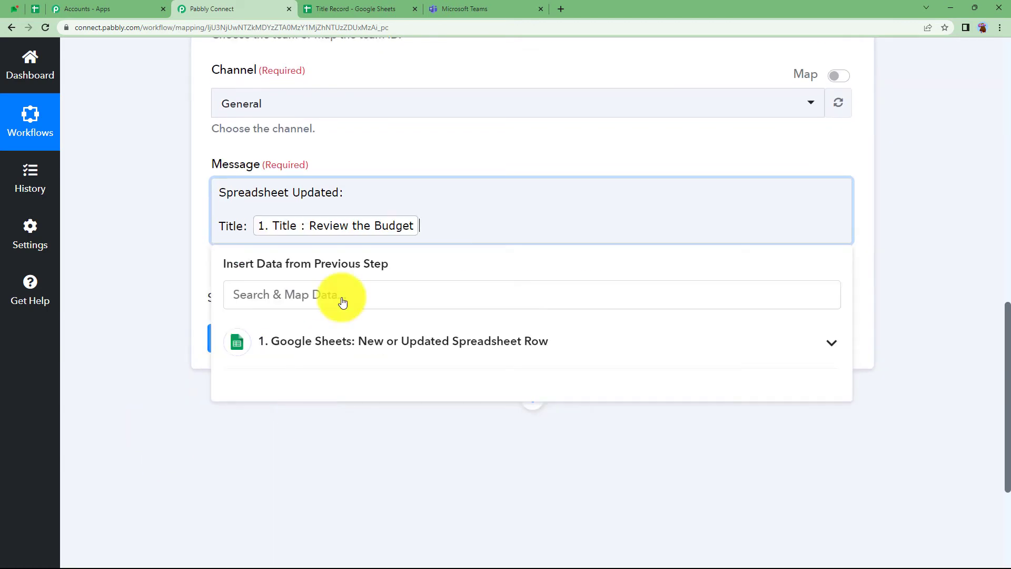
Add an "Editor:" line to the message and map the trigger's Editor value after it
key("Return")
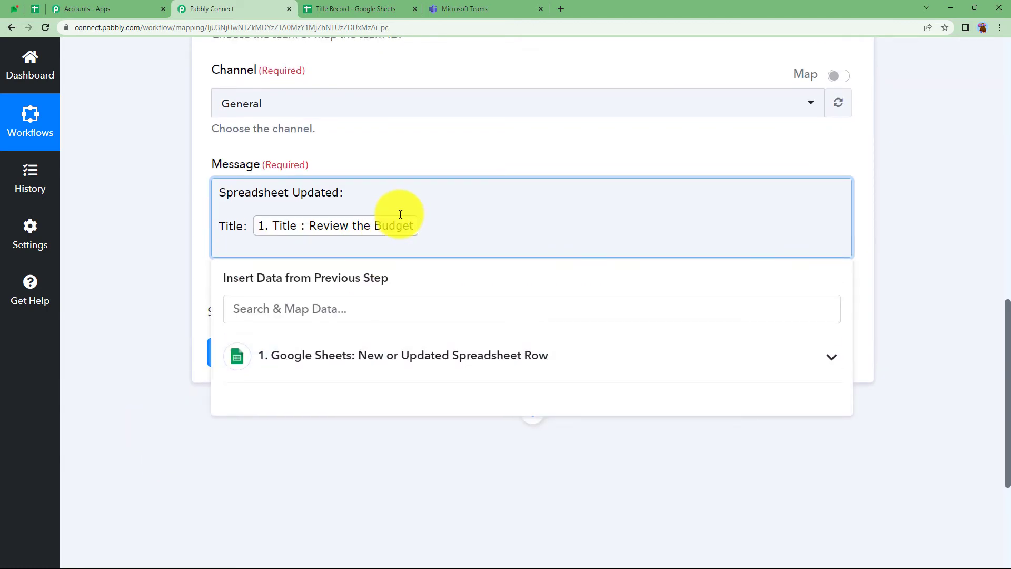
type("Editor:")
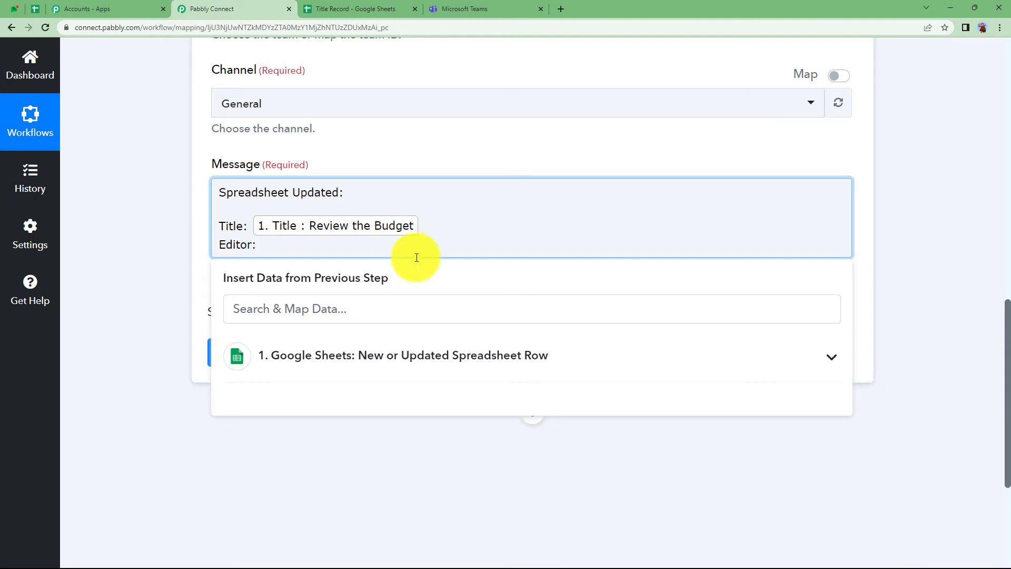
left_click(402, 356)
scroll(362, 486, "down", 3)
left_click(315, 520)
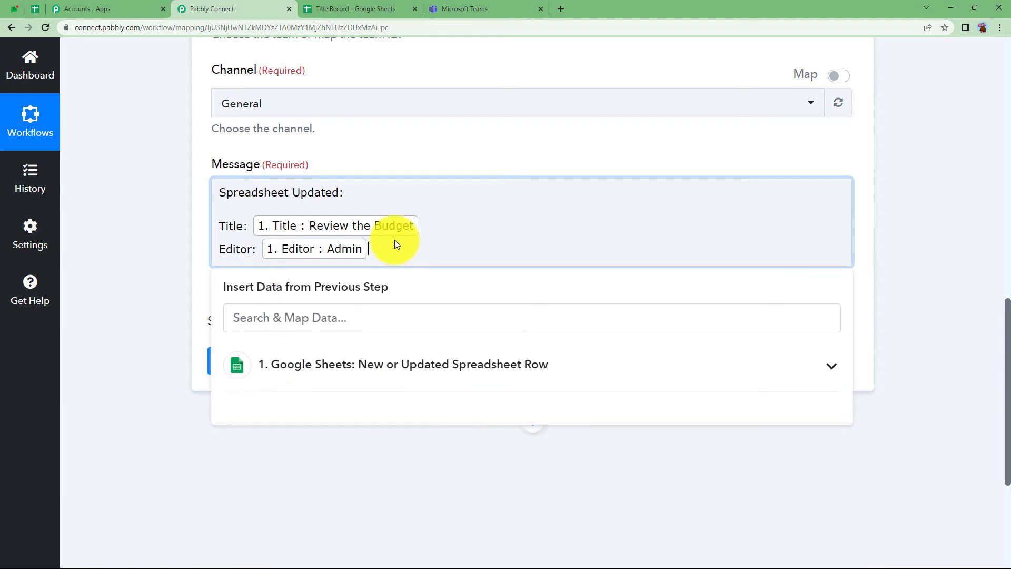
Add a "Due Date:" line to the message, map the trigger's Date value after it and close the mapping list
key("Return")
type("Du")
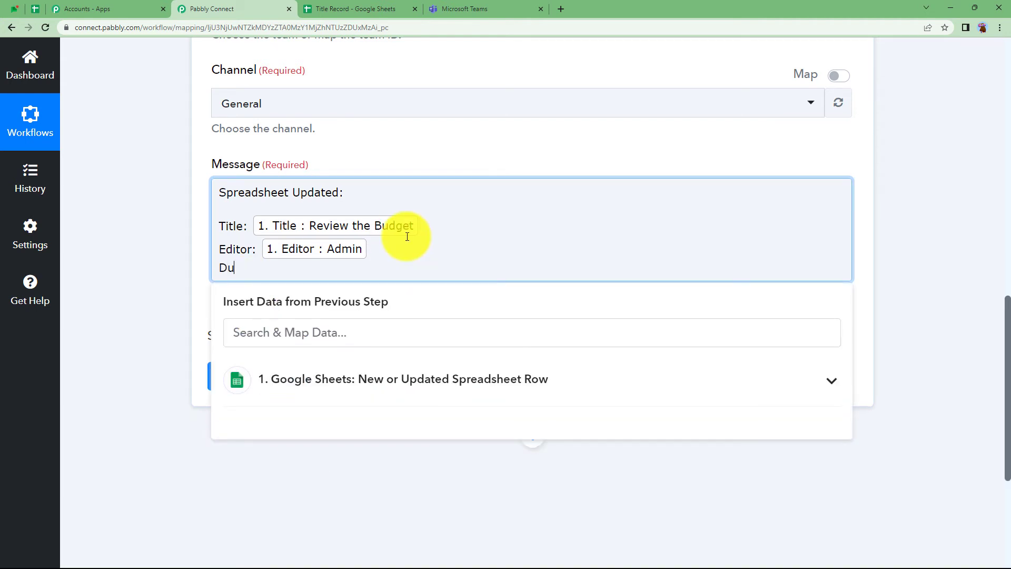
type("e Date:")
left_click(406, 382)
scroll(384, 437, "down", 3)
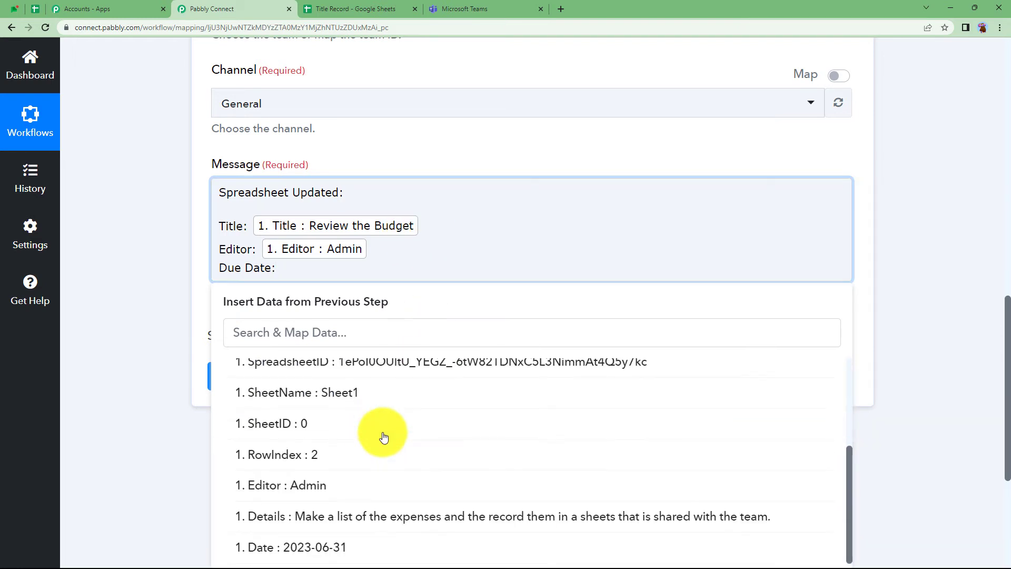
left_click(343, 545)
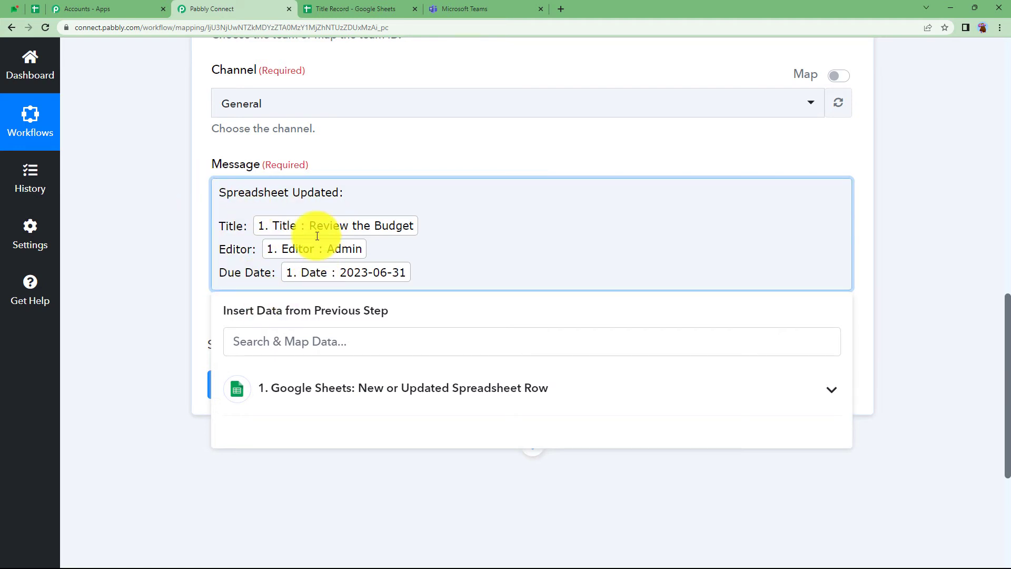
left_click(170, 282)
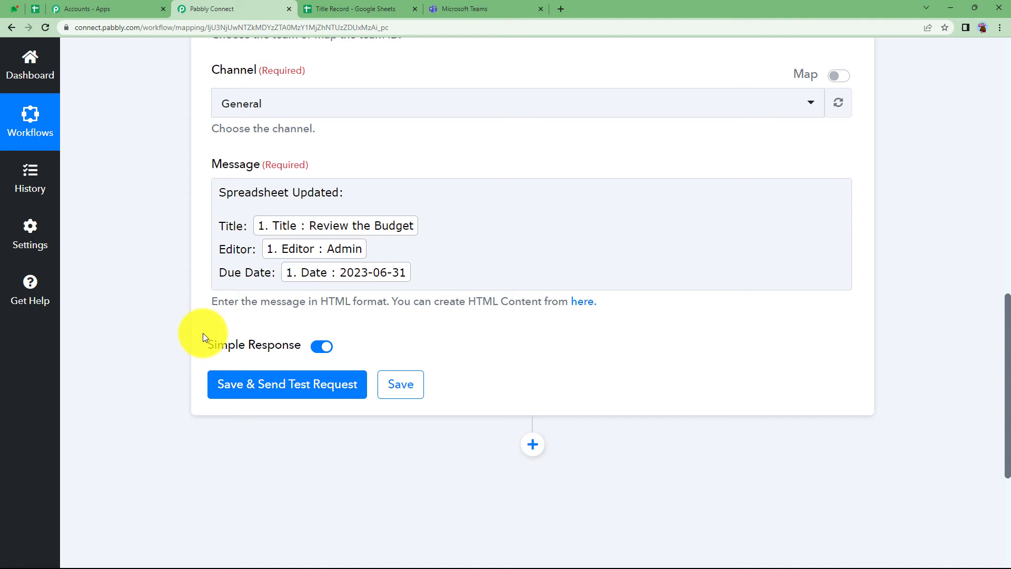
Save the Teams action and send a test request, review the response received and collapse it
left_click(232, 383)
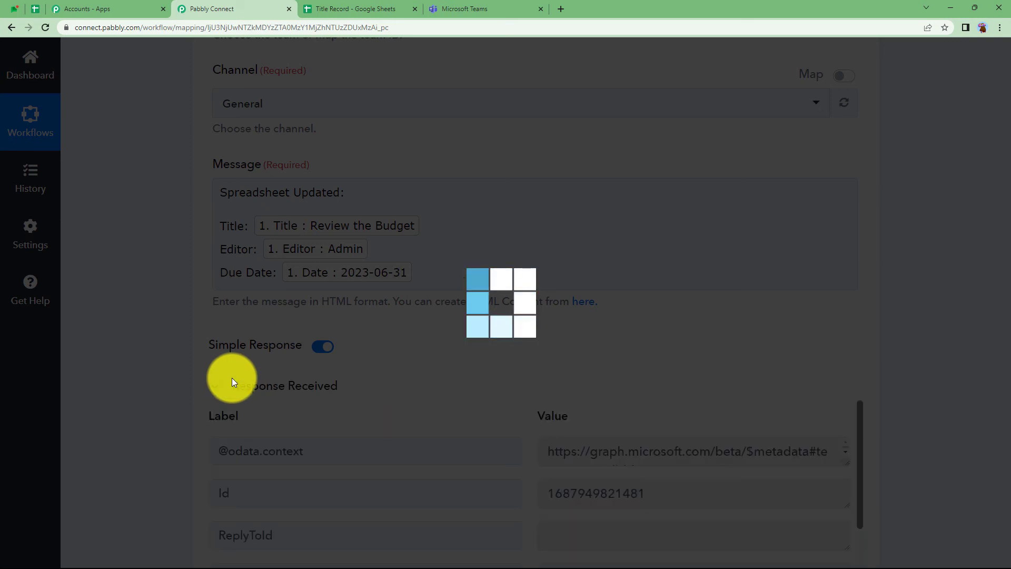
scroll(165, 399, "down", 3)
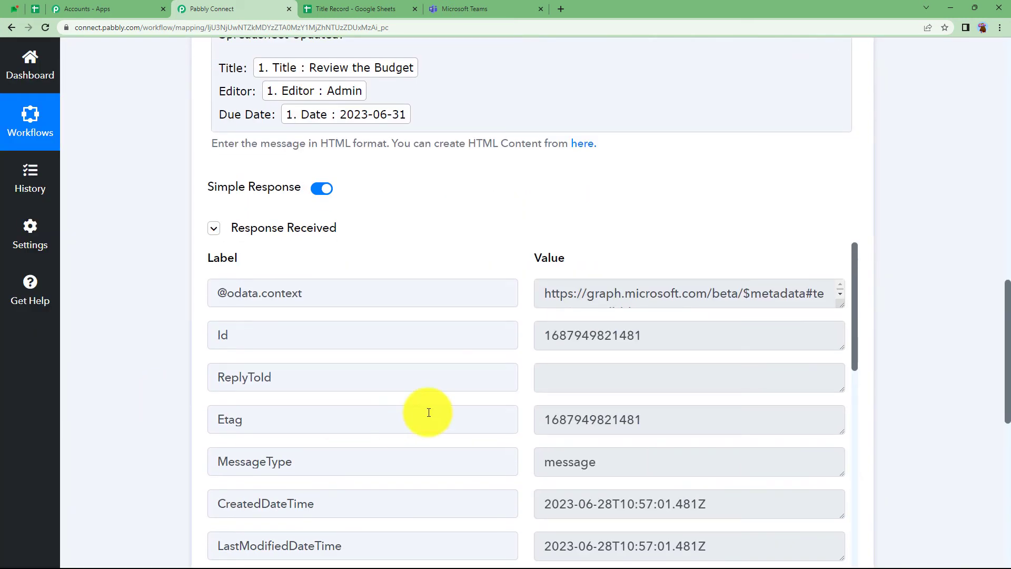
scroll(427, 410, "down", 4)
scroll(428, 413, "down", 12)
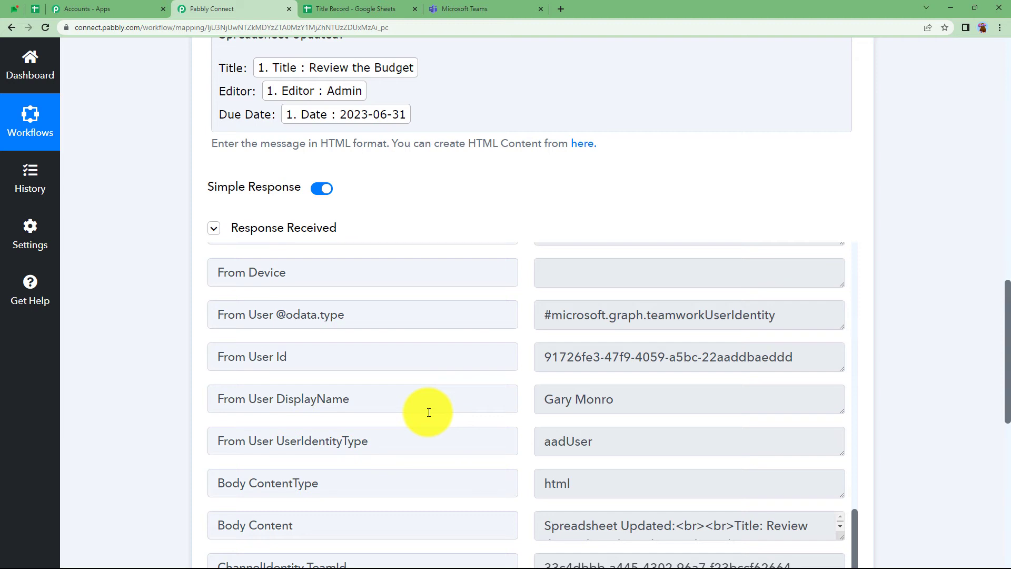
scroll(429, 412, "up", 15)
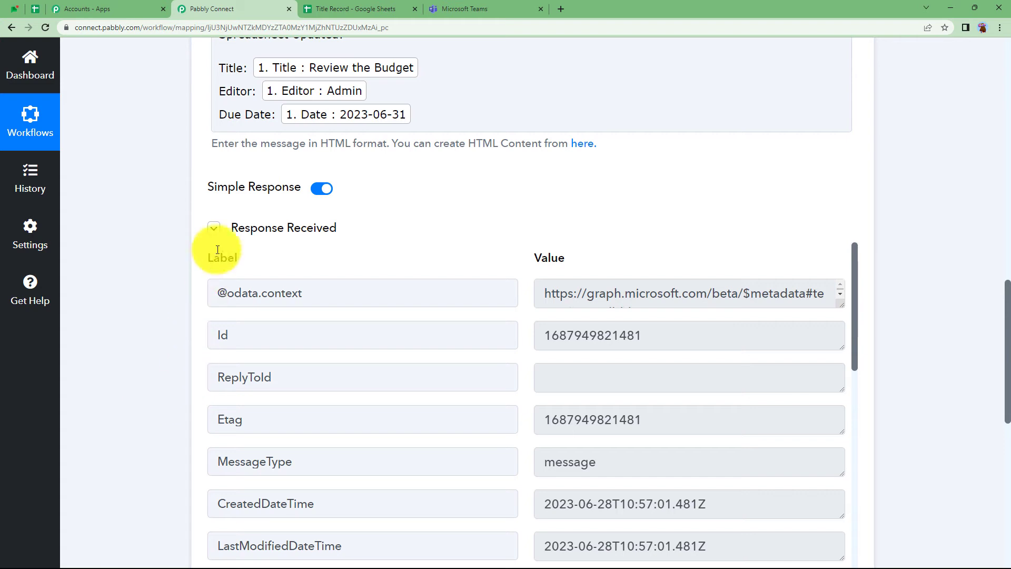
left_click(214, 228)
scroll(159, 359, "up", 4)
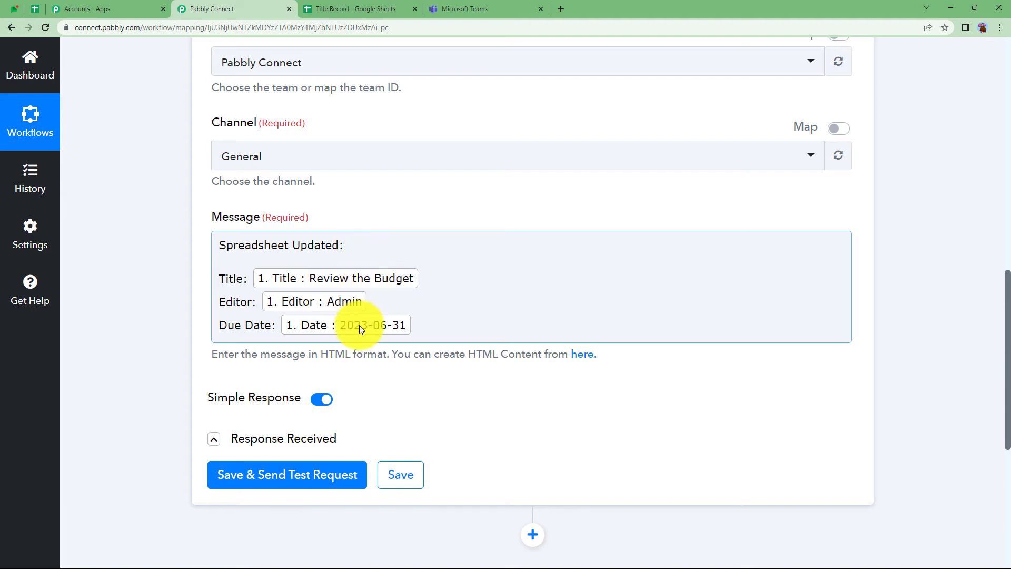
Compare the row in the Title Record spreadsheet with the mapped message, and check the posted message in the General channel in Microsoft Teams
left_click(351, 9)
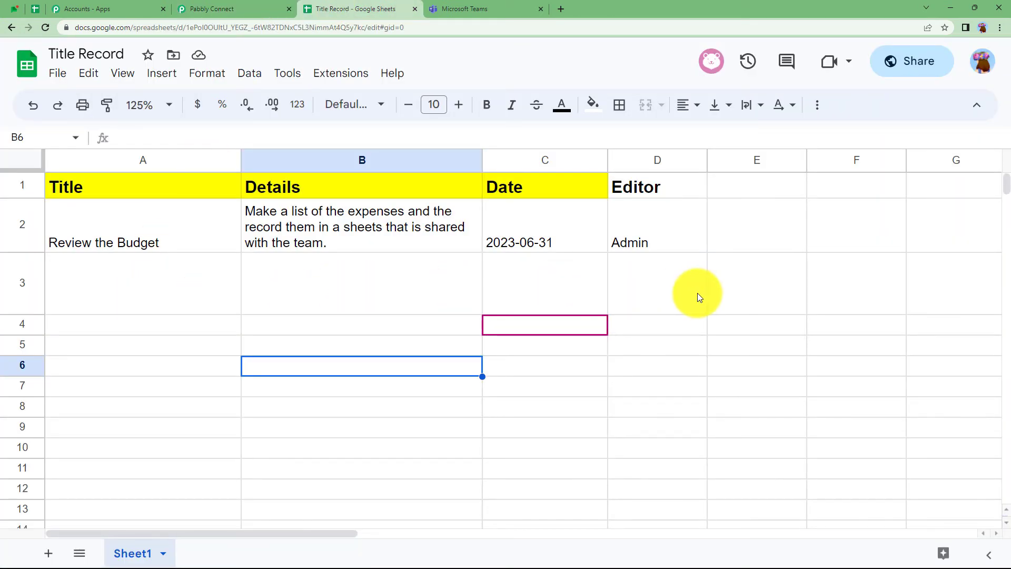
left_click(203, 9)
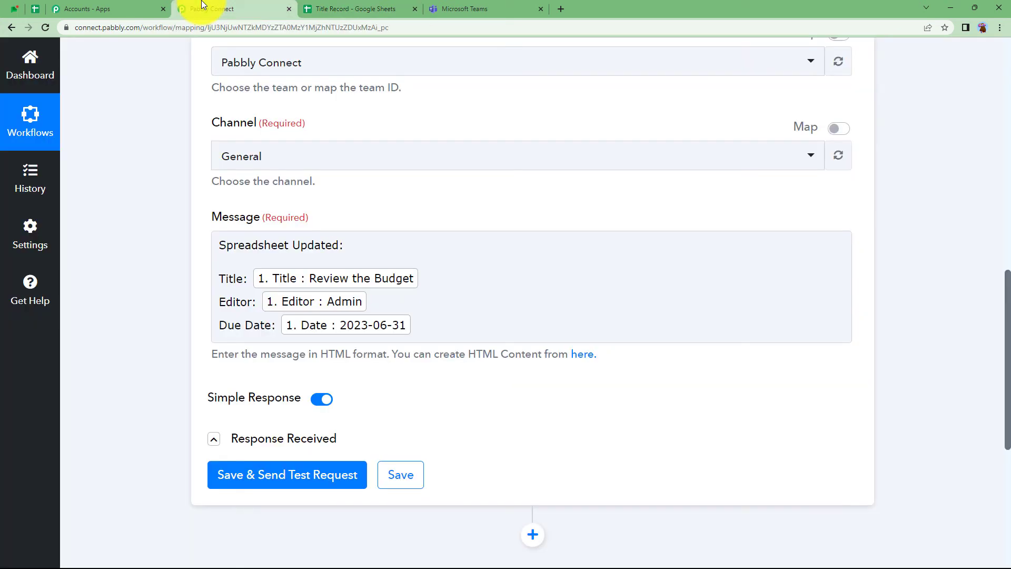
left_click(485, 9)
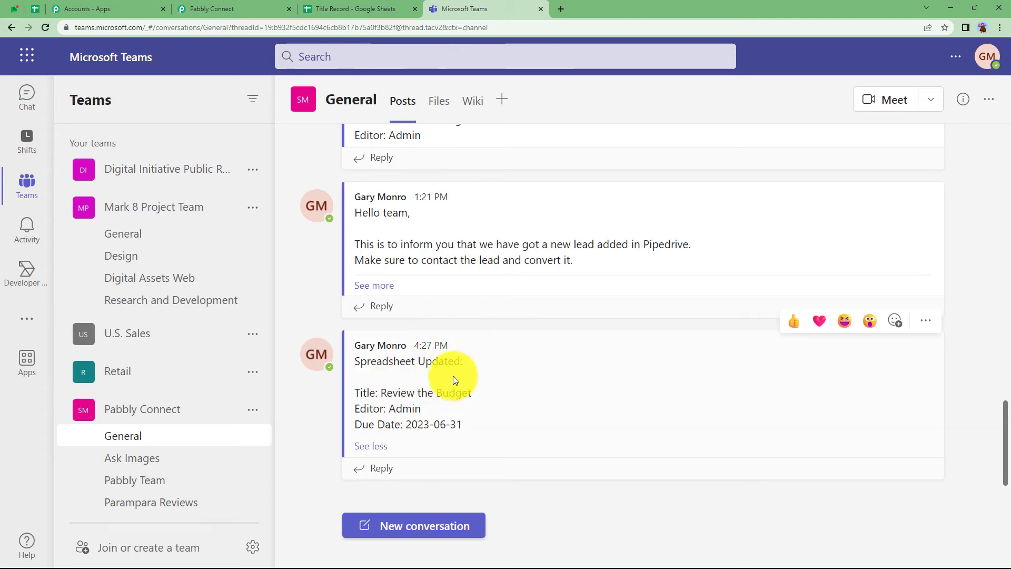
Switch to Pabbly Connect and collapse the Microsoft Teams action step of the workflow
left_click(248, 9)
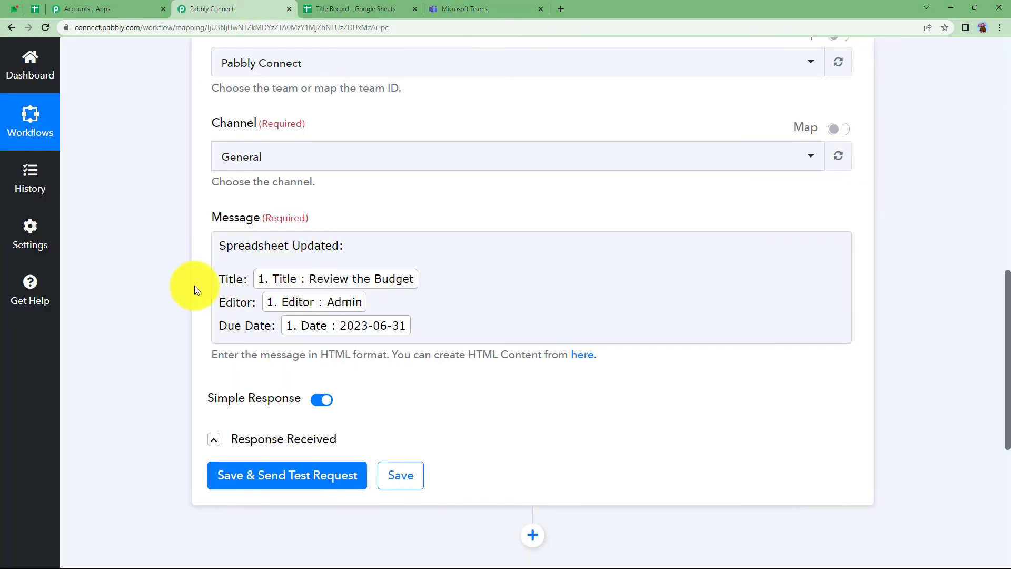
scroll(194, 286, "up", 5)
scroll(194, 286, "up", 5)
left_click(316, 377)
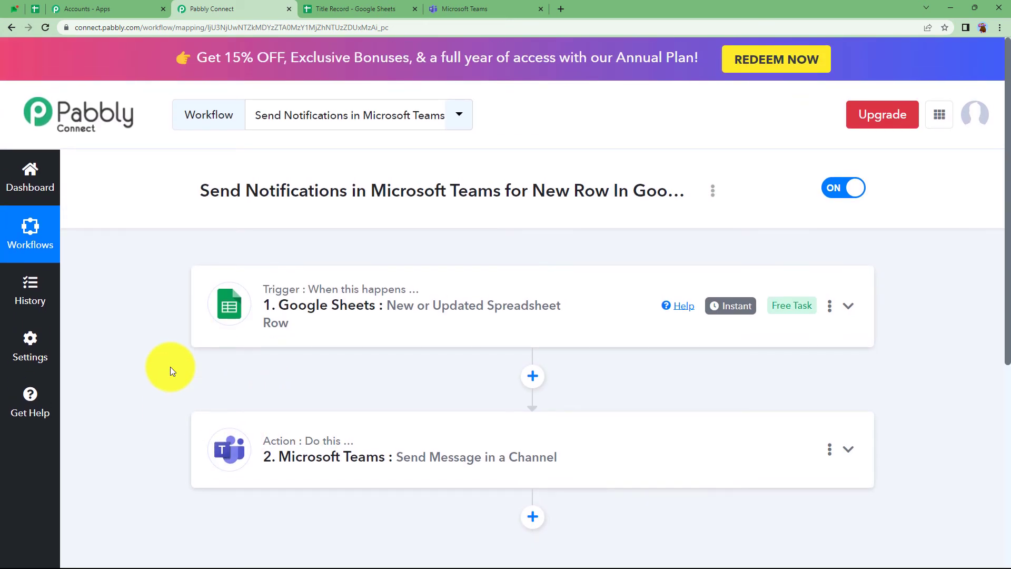
Review the Title Record spreadsheet, the workflow's trigger and action, and the messages in the General channel in Microsoft Teams
left_click(347, 8)
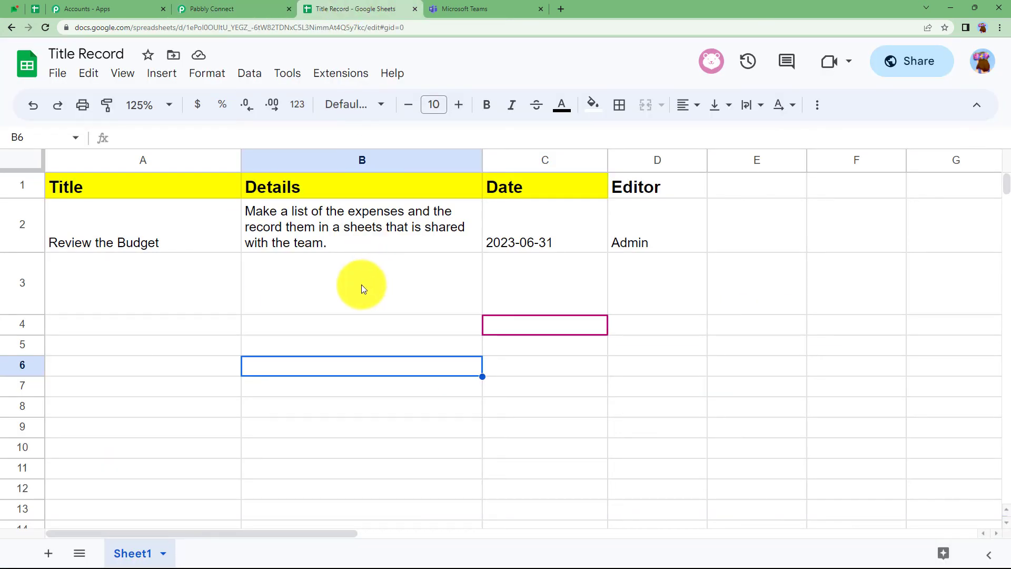
left_click(232, 8)
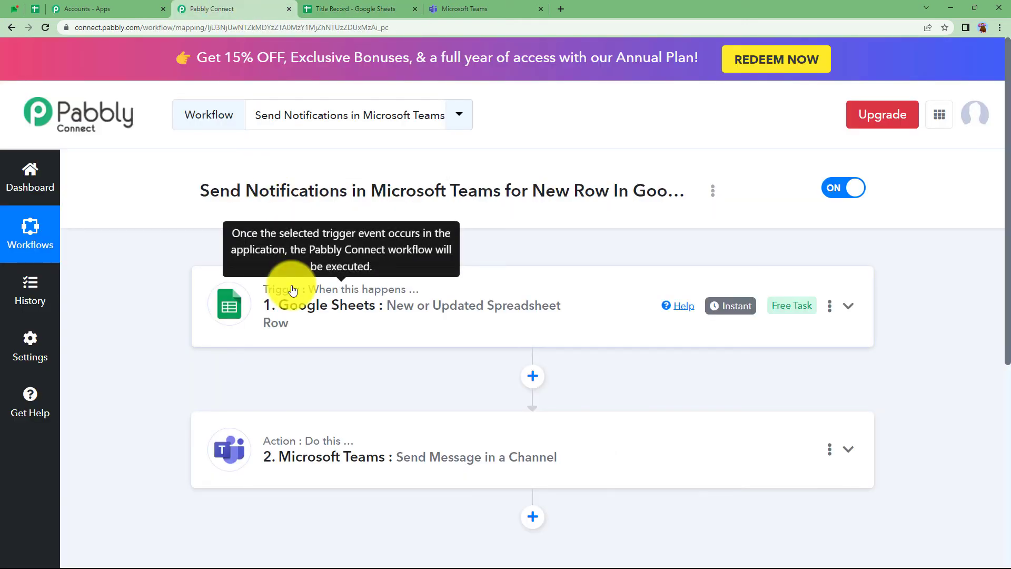
left_click(464, 8)
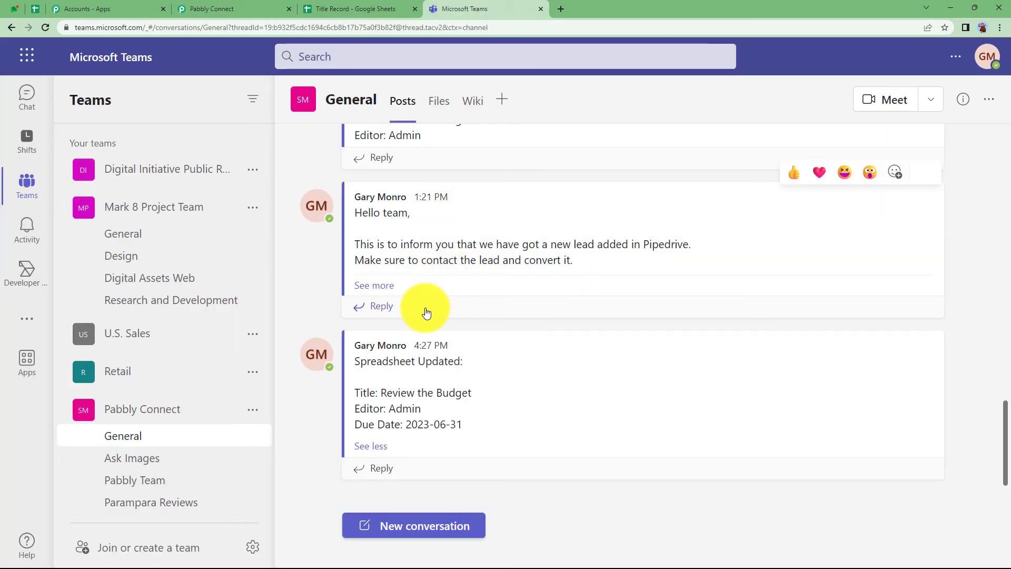
In the incognito Title Record window, fill A3 with "Weekly Analysis Report" and B3 with "Make the list of all good, better and best tasks of the week."
left_click(356, 6)
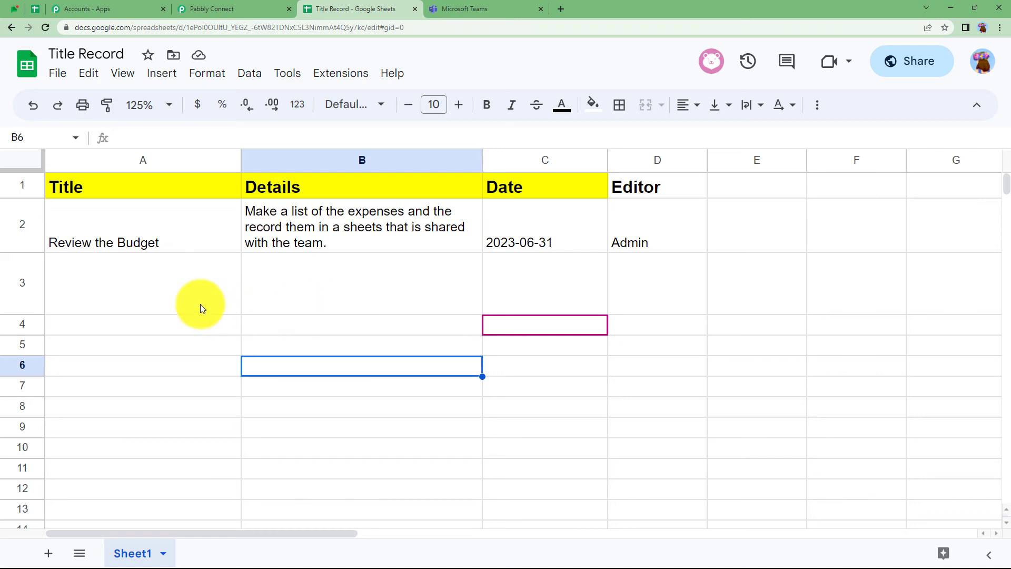
left_click(171, 293)
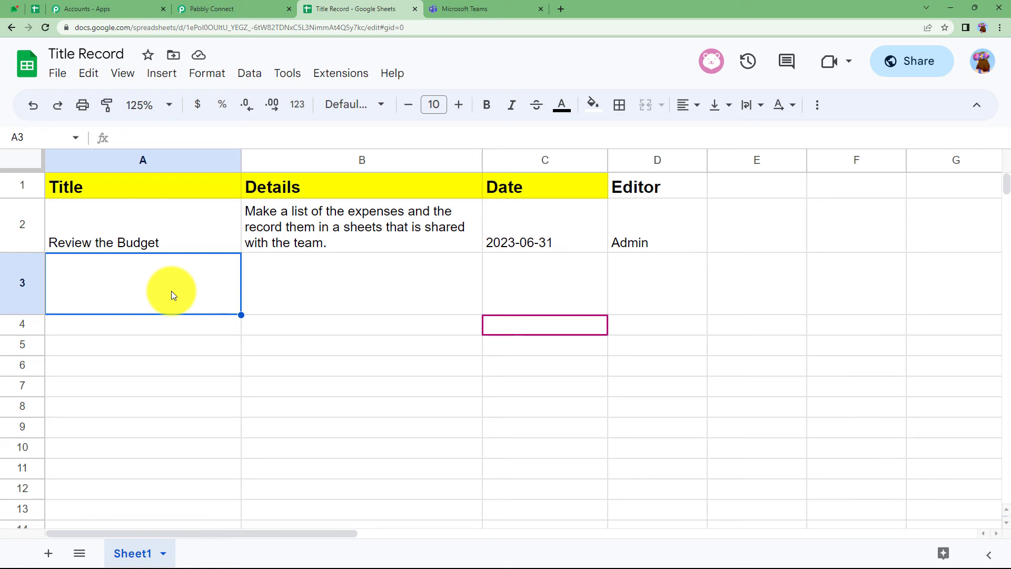
key("alt+Tab")
left_click(190, 295)
double_click(189, 296)
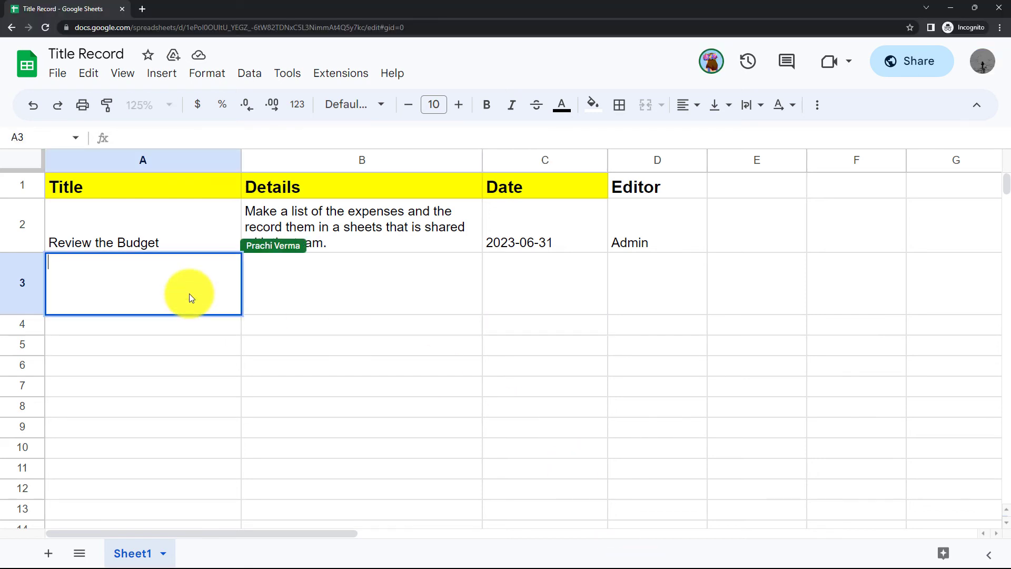
type("Weekly Analysis Report")
left_click(365, 289)
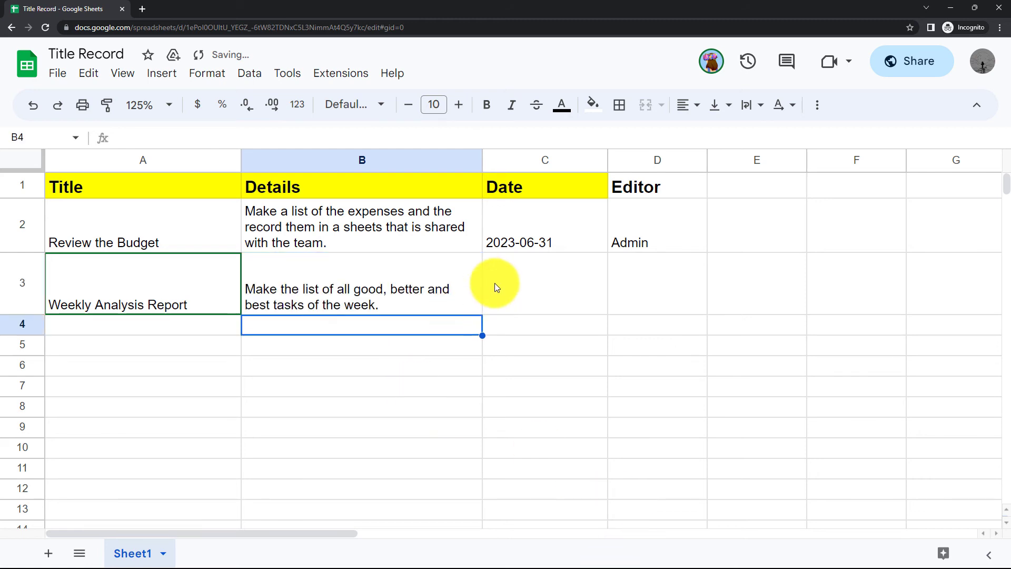
Complete row 3 with the date 2023-07-12 and the editor's name
double_click(495, 283)
type("202")
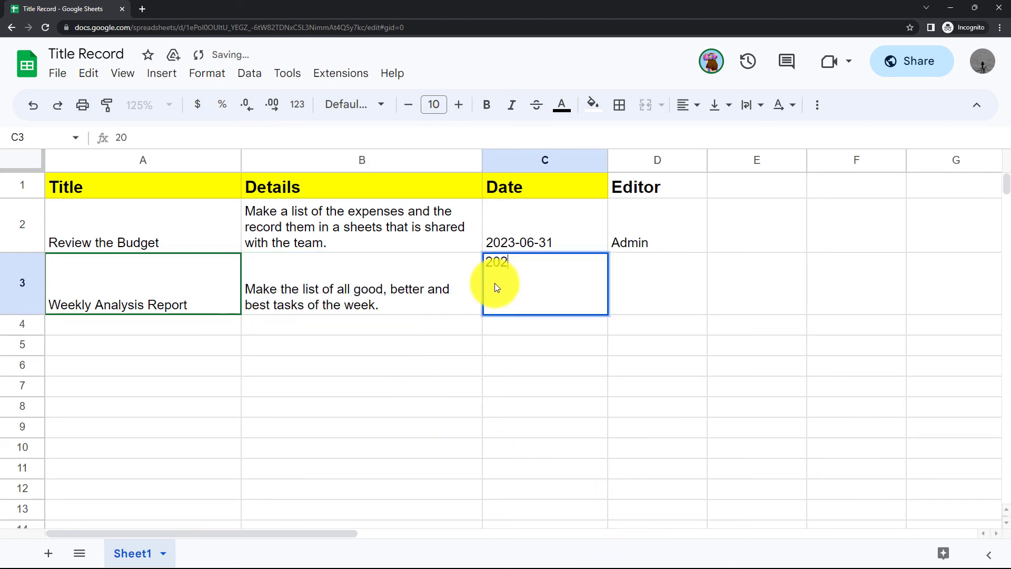
type("3-07-12")
double_click(616, 280)
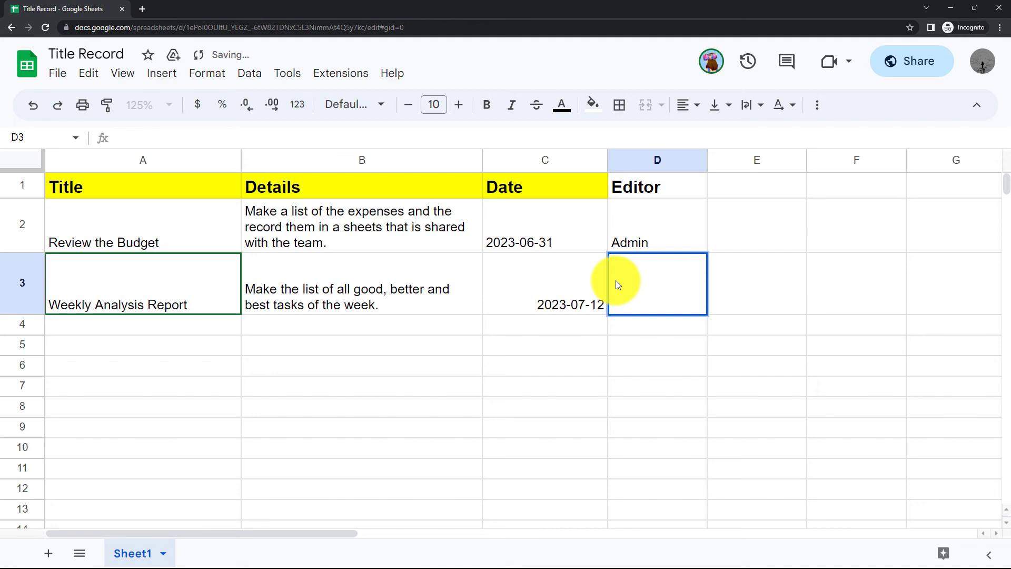
type("Rahul")
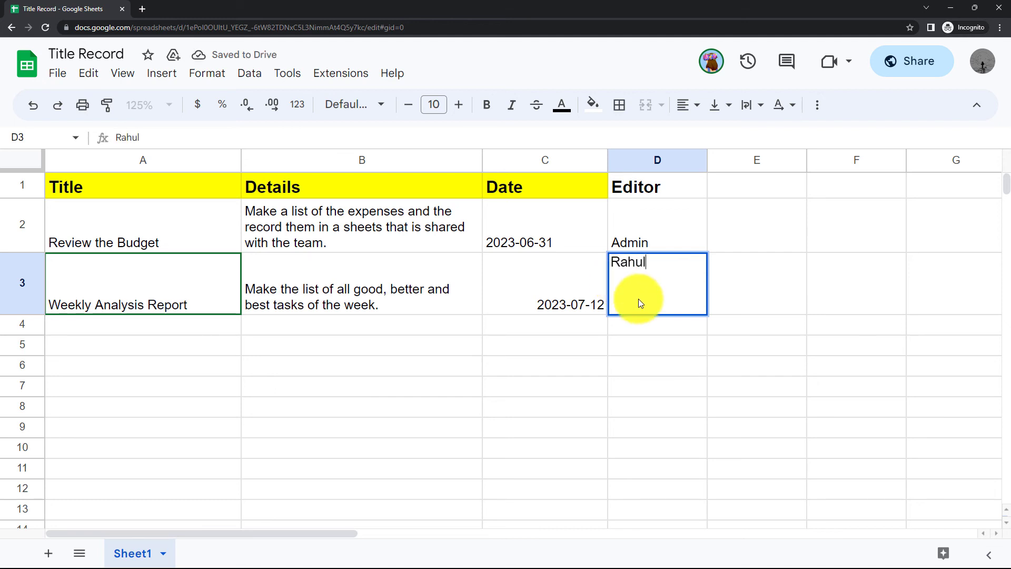
key("Return")
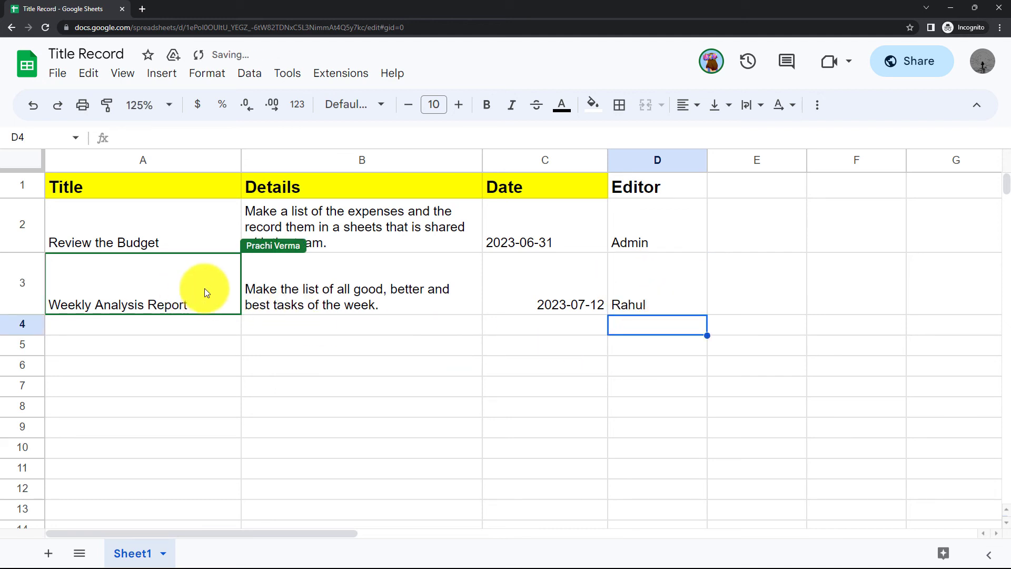
left_click(663, 299)
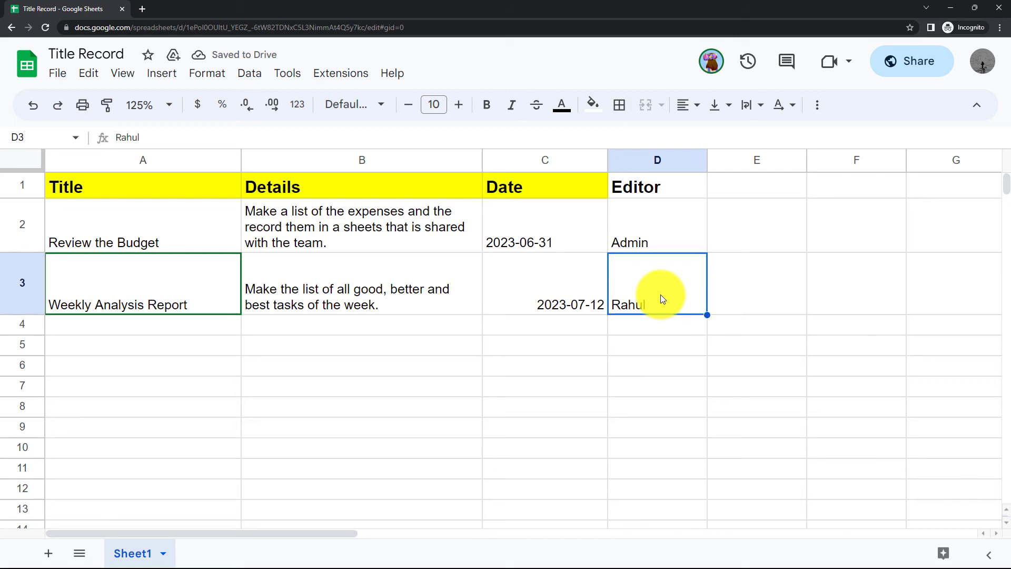
left_click(663, 326)
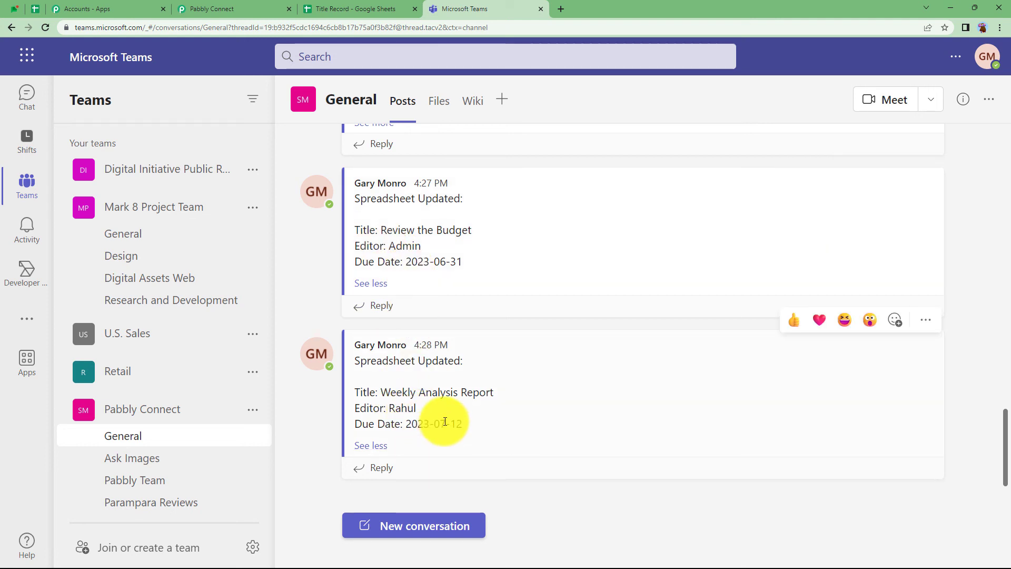
Compare the new spreadsheet row with the latest message in the Teams General channel and return to the Pabbly Connect workflow
left_click(369, 9)
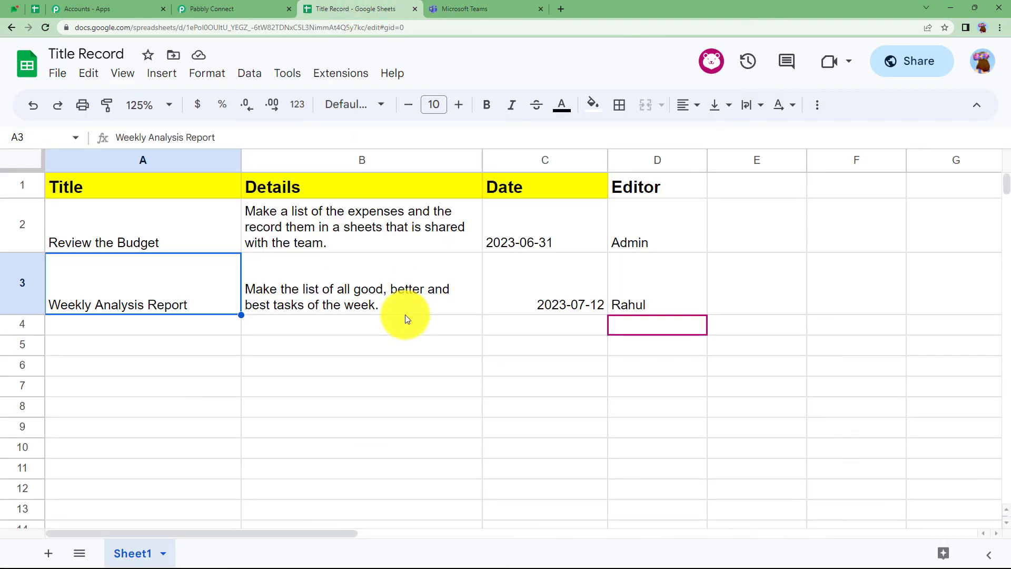
left_click(460, 11)
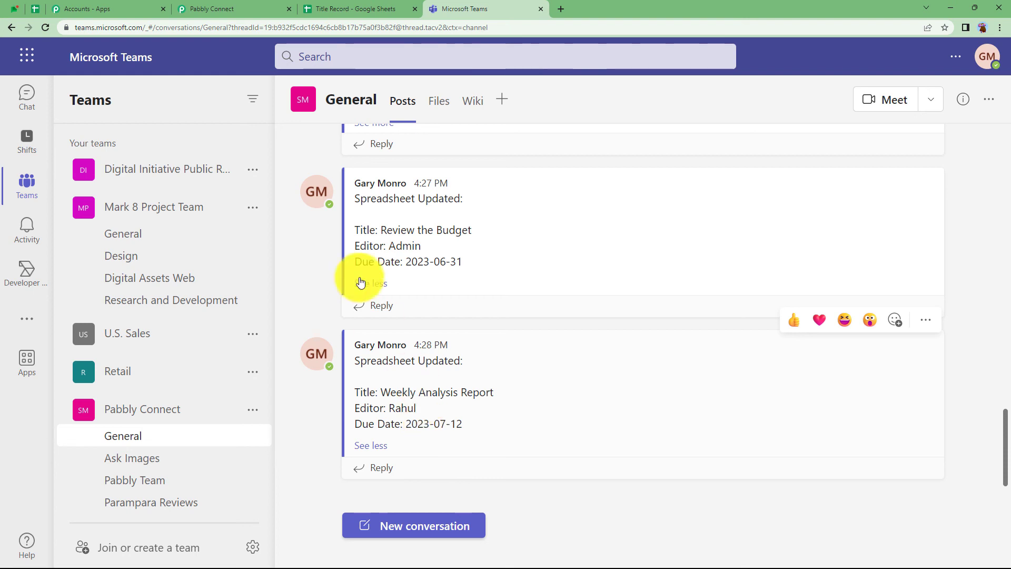
left_click(274, 6)
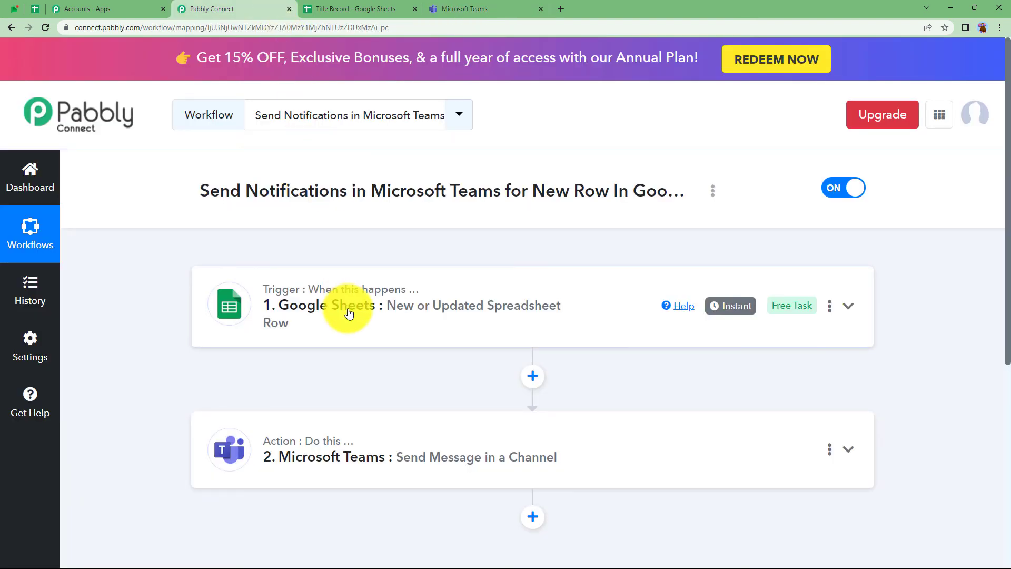